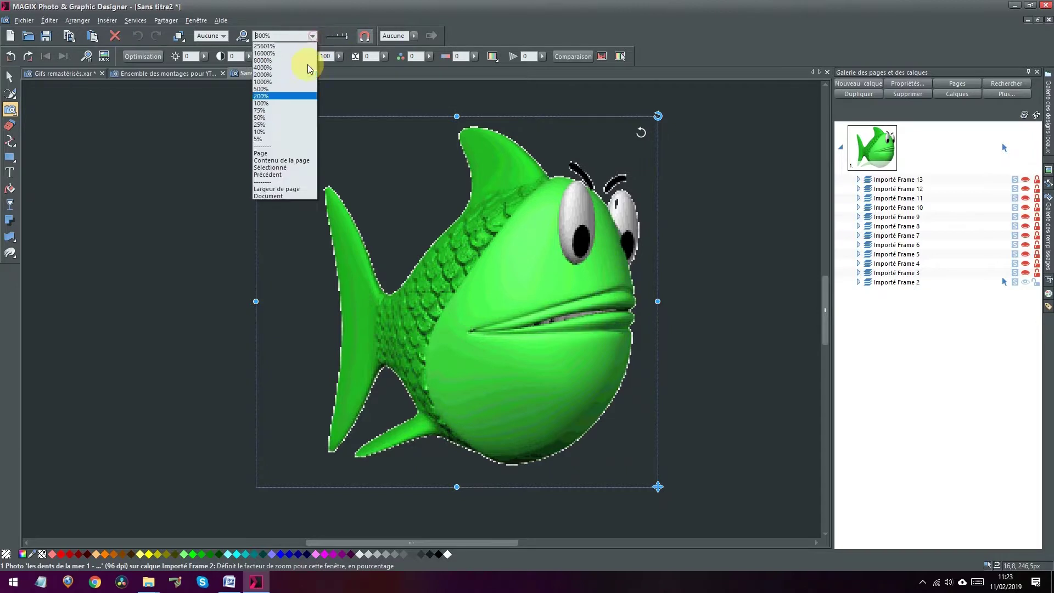
Set the document view zoom to 50%, and set it to a custom 300%.
{"action": "left_click", "coordinate": [280, 118]}
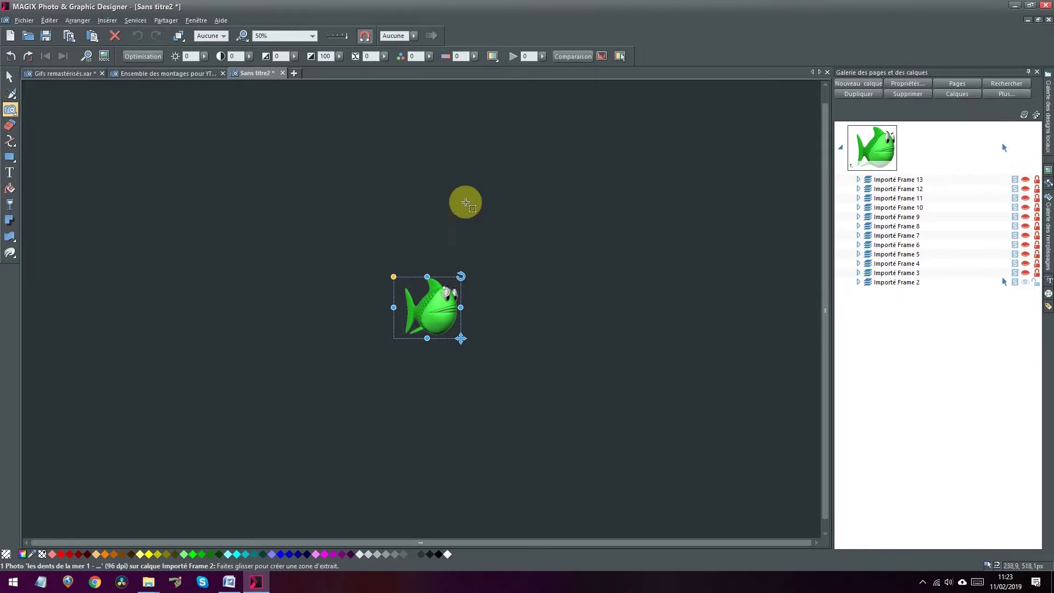
{"action": "left_click", "coordinate": [314, 36]}
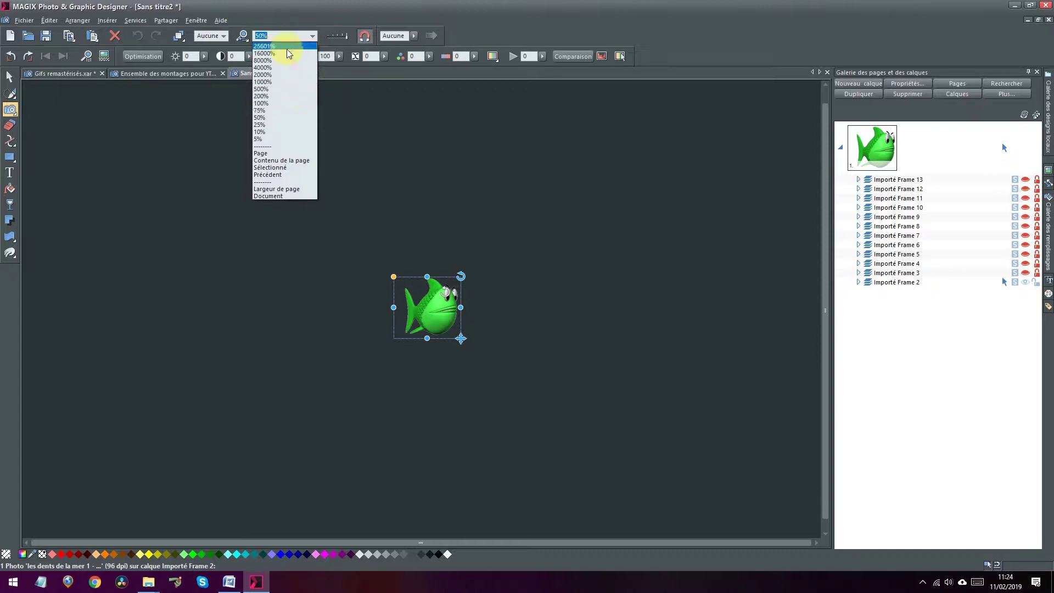
{"action": "left_click", "coordinate": [278, 34]}
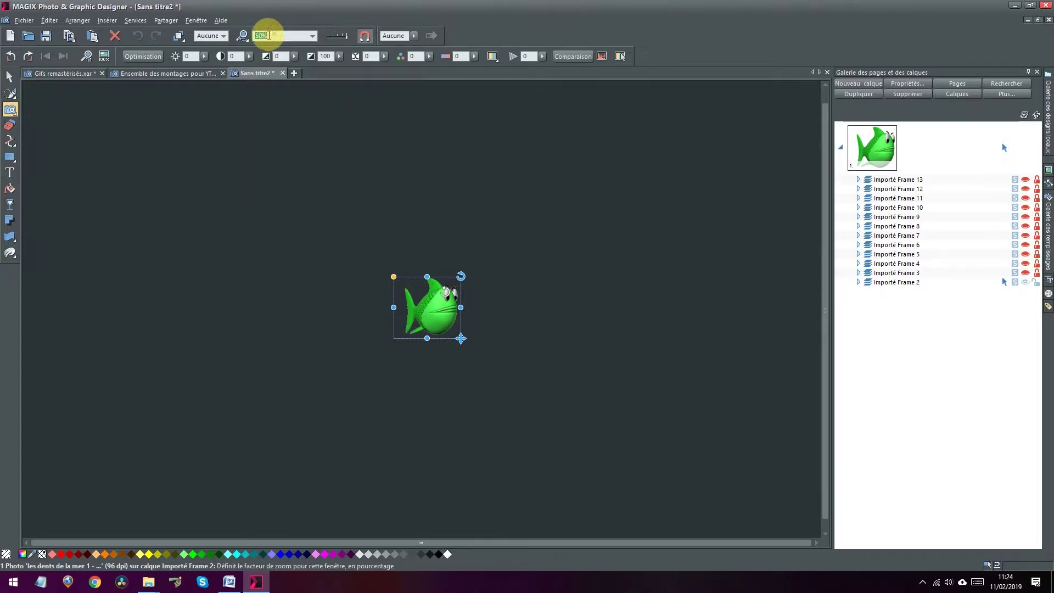
{"action": "mouse_move", "coordinate": [240, 38]}
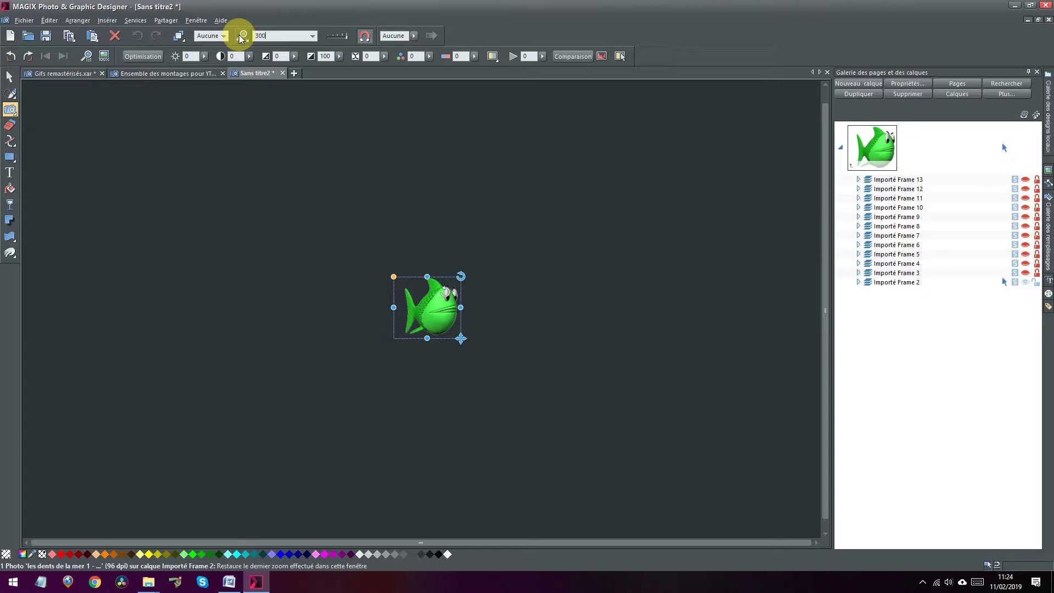
{"action": "left_click", "coordinate": [240, 38]}
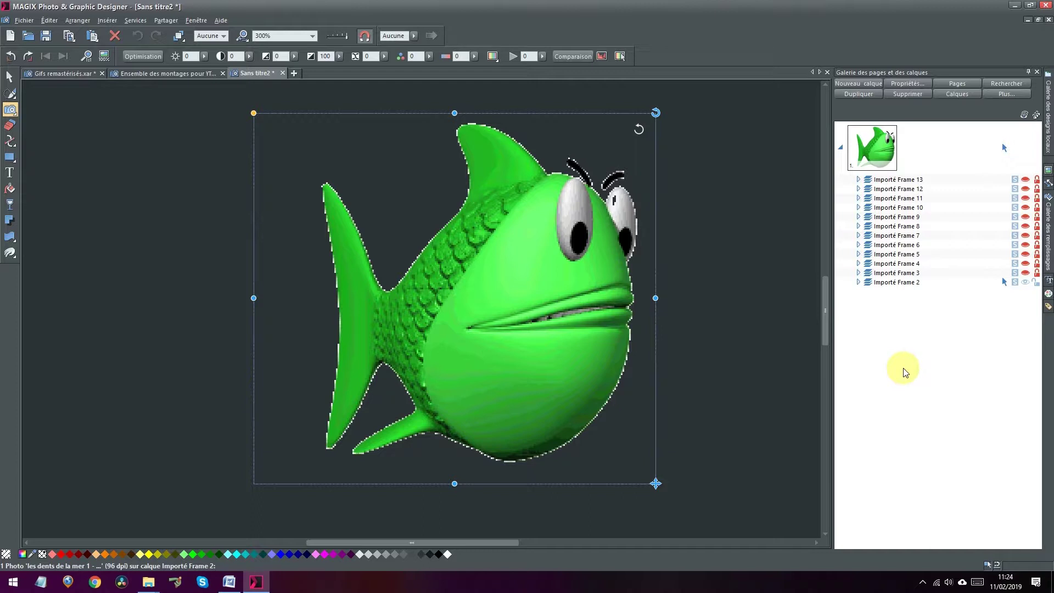
Unlock the locked layers from Importé Frame 3 up to Importé Frame 13.
{"action": "left_click", "coordinate": [1037, 264]}
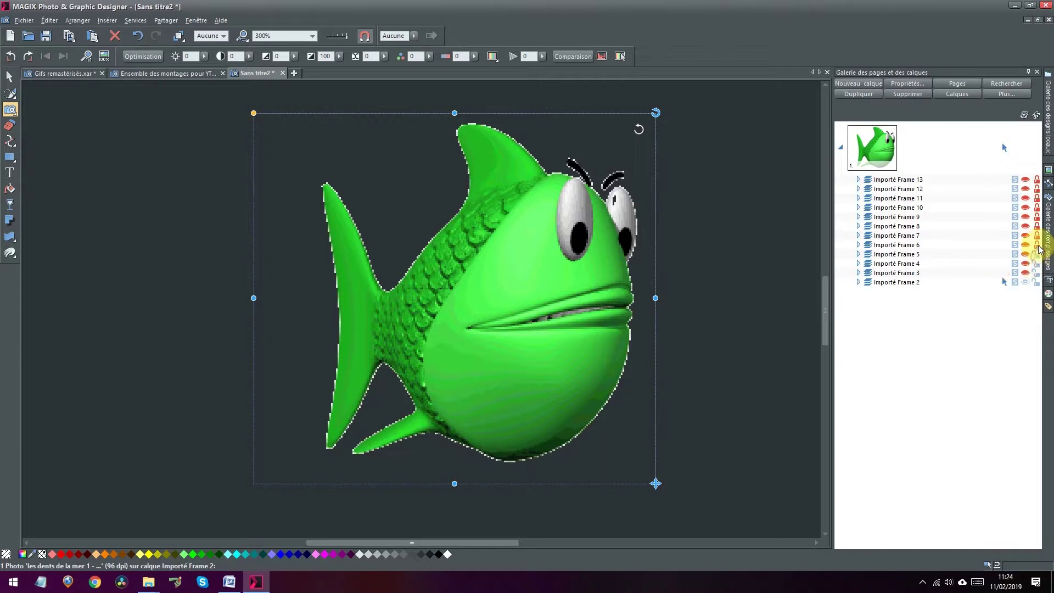
{"action": "left_click", "coordinate": [1037, 226]}
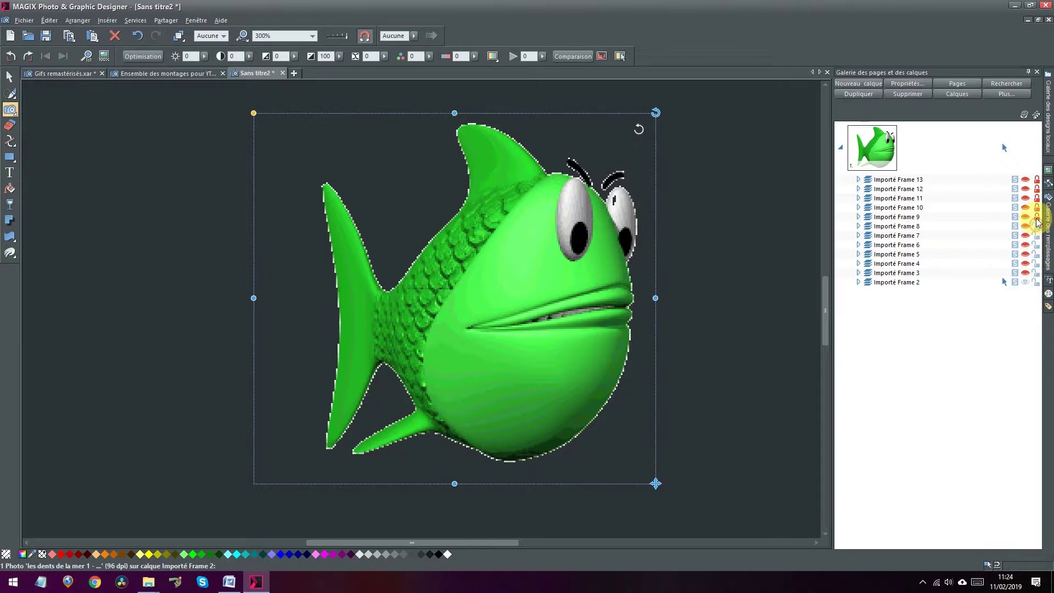
{"action": "left_click", "coordinate": [1037, 217]}
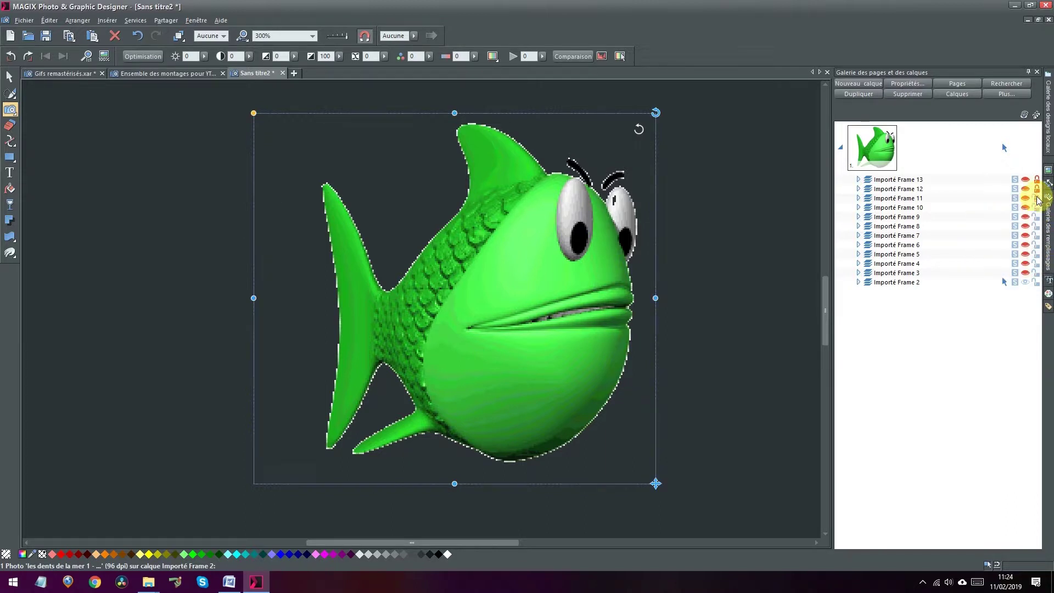
{"action": "left_click", "coordinate": [1037, 199]}
{"action": "left_click", "coordinate": [1038, 189]}
{"action": "left_click", "coordinate": [1037, 180]}
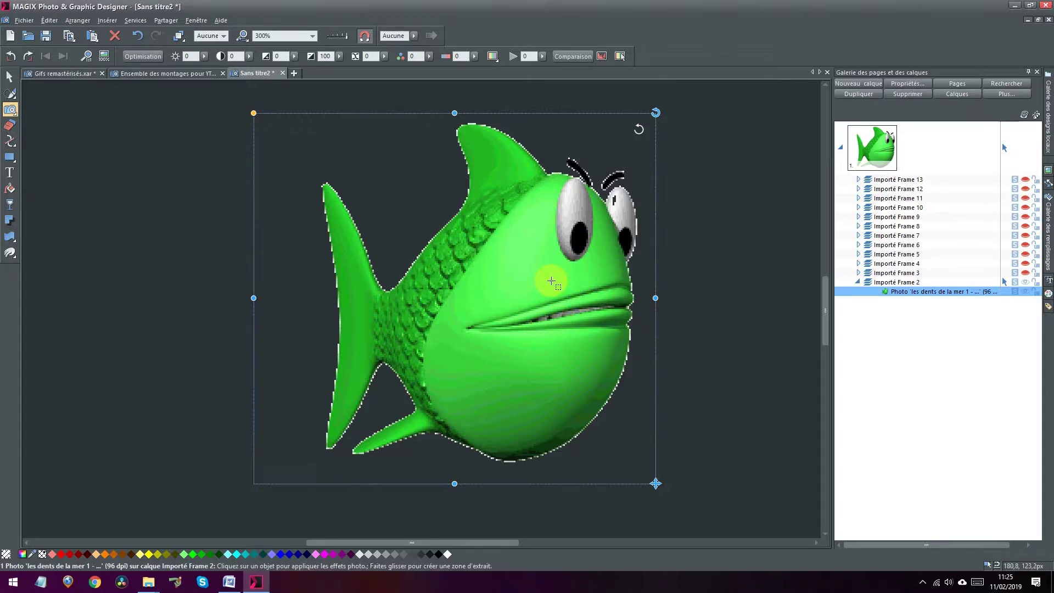
With the view at 25%, move the Importé Frame 2 fish off to the canvas's upper left using the selection tool.
{"action": "scroll", "coordinate": [552, 281], "scroll_direction": "up", "scroll_amount": 1}
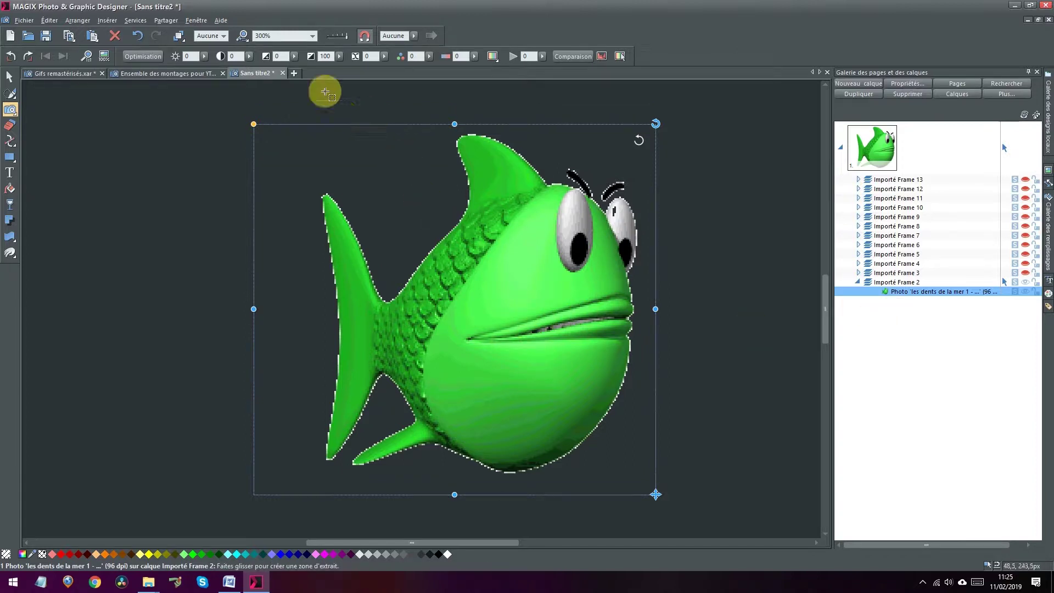
{"action": "left_click", "coordinate": [313, 36]}
{"action": "left_click", "coordinate": [296, 124]}
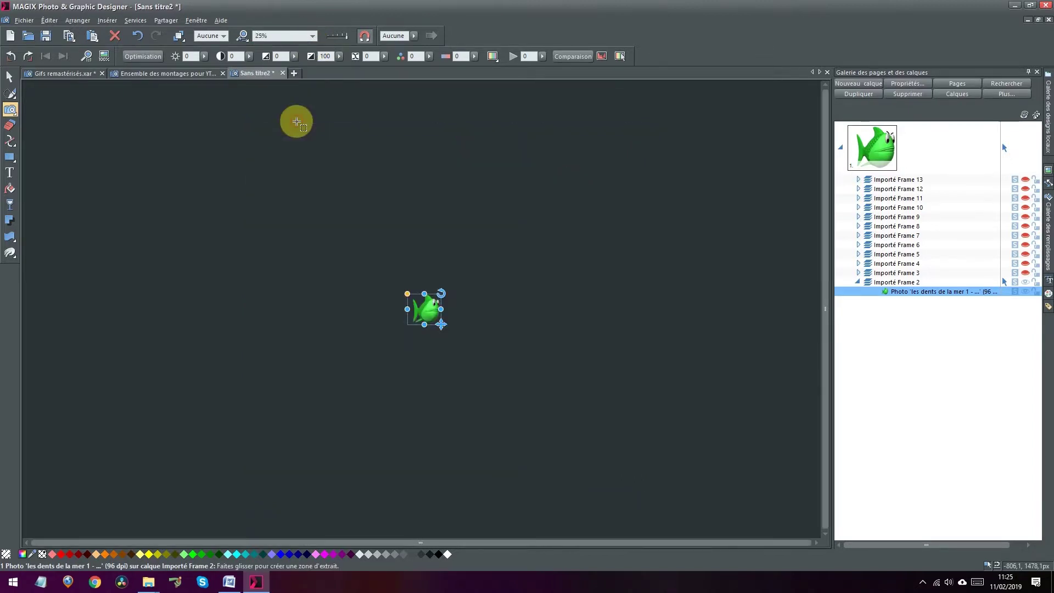
{"action": "left_click", "coordinate": [9, 77]}
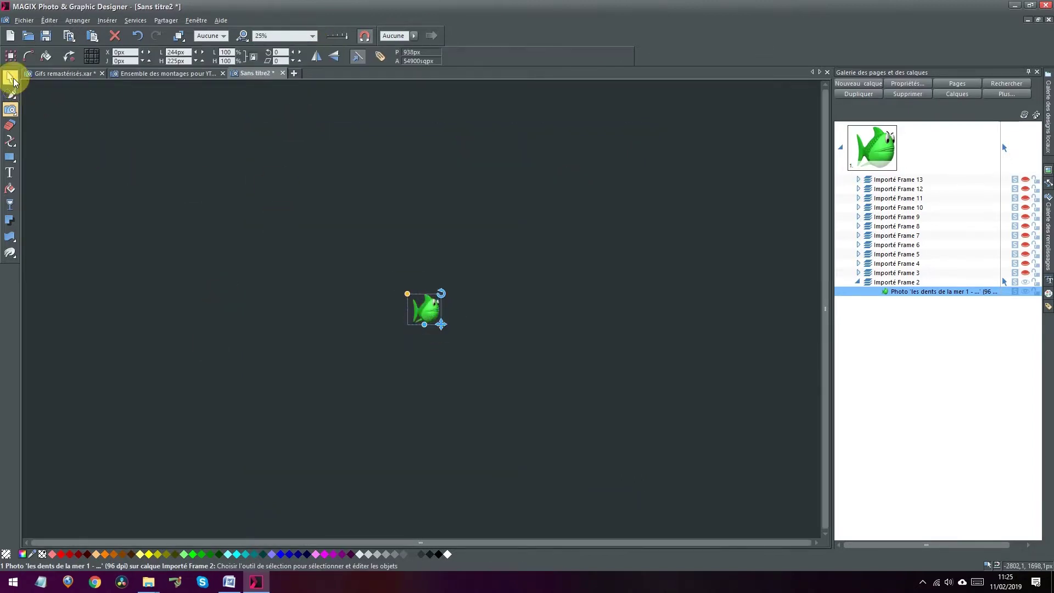
{"action": "left_click_drag", "start_coordinate": [432, 323], "coordinate": [75, 168]}
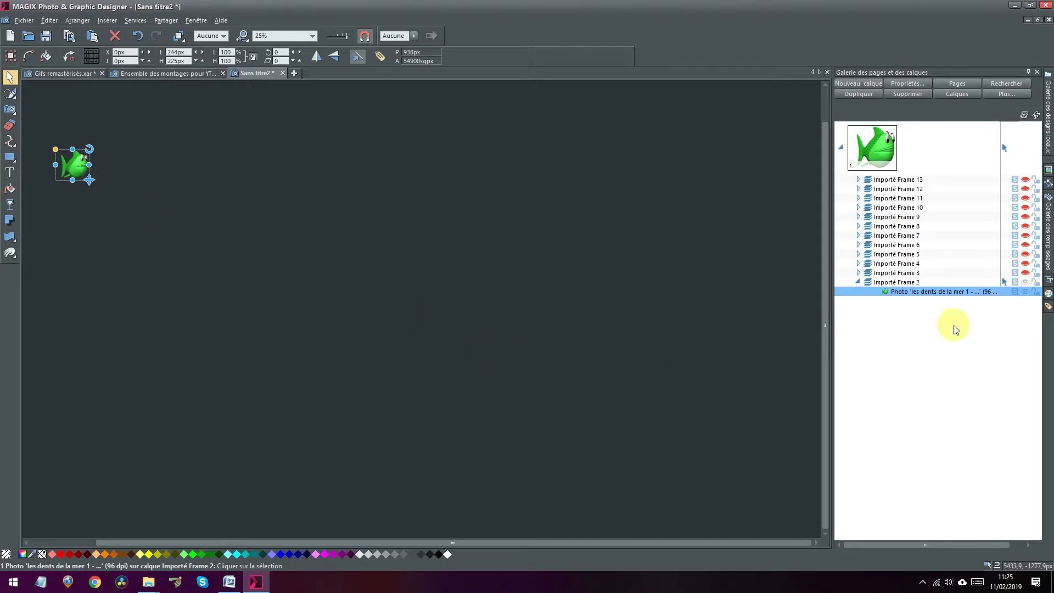
Solo the Importé Frame 3 layer and expand layers Importé Frame 3 through Importé Frame 12 to list their photos.
{"action": "left_click", "coordinate": [1017, 282]}
{"action": "left_click", "coordinate": [860, 272]}
{"action": "left_click", "coordinate": [857, 263]}
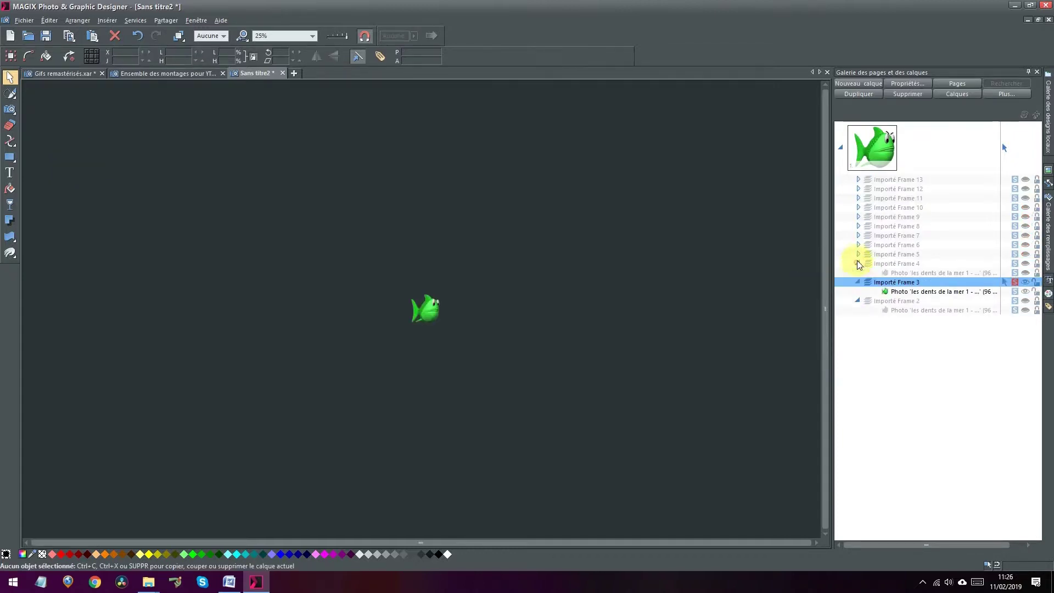
{"action": "left_click", "coordinate": [858, 253]}
{"action": "left_click", "coordinate": [858, 245]}
{"action": "left_click", "coordinate": [858, 237]}
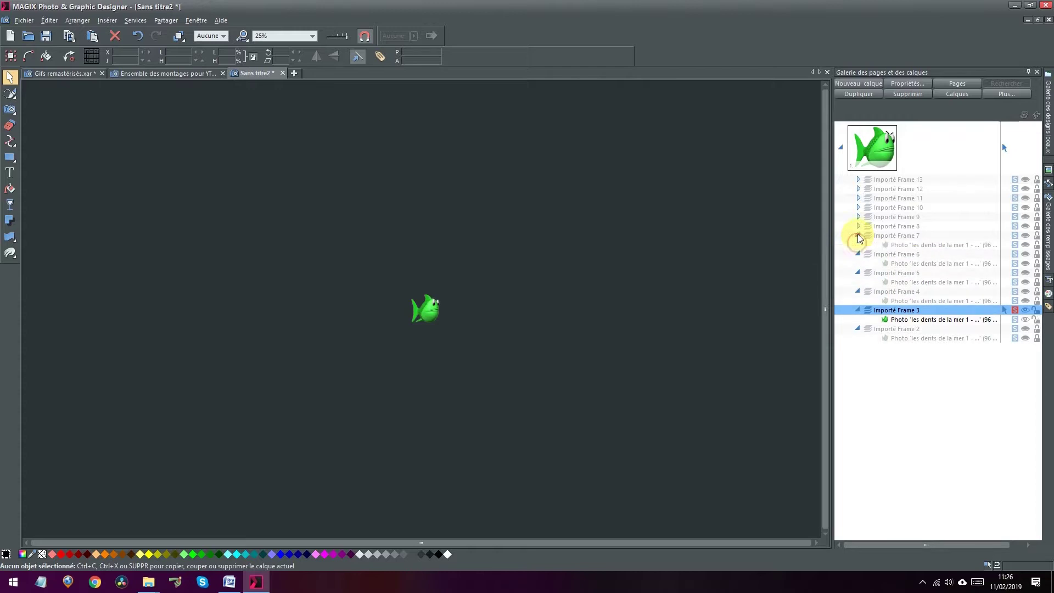
{"action": "left_click", "coordinate": [858, 226]}
{"action": "left_click", "coordinate": [858, 217]}
{"action": "left_click", "coordinate": [858, 207]}
{"action": "left_click", "coordinate": [858, 198]}
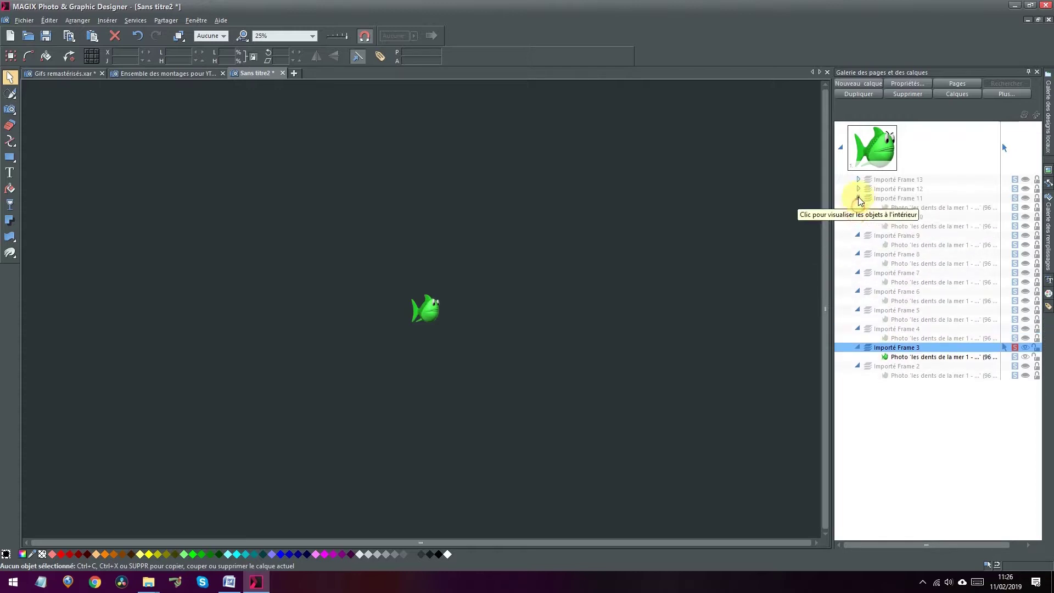
{"action": "left_click", "coordinate": [858, 188]}
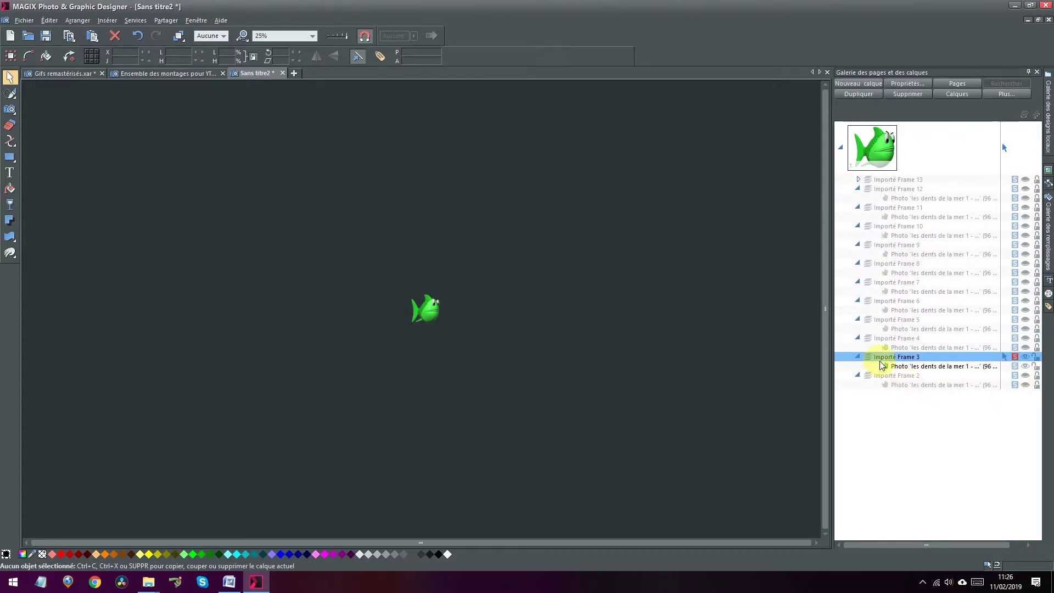
Solo the photo in Importé Frame 3, move it to the upper left near the first fish, and deselect it.
{"action": "left_click", "coordinate": [1015, 367]}
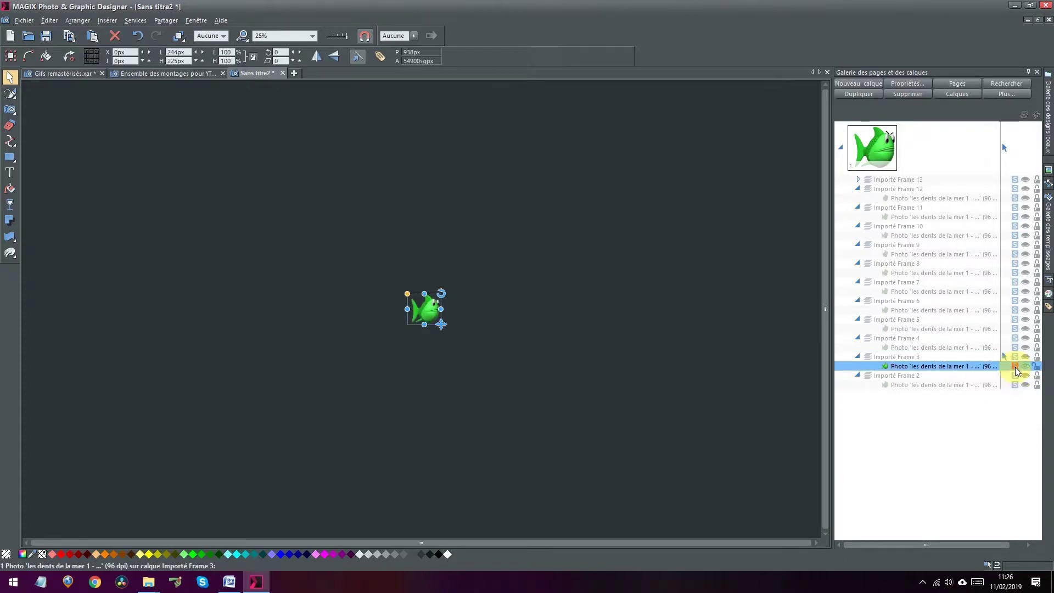
{"action": "left_click_drag", "start_coordinate": [420, 308], "coordinate": [119, 170]}
{"action": "left_click", "coordinate": [189, 192]}
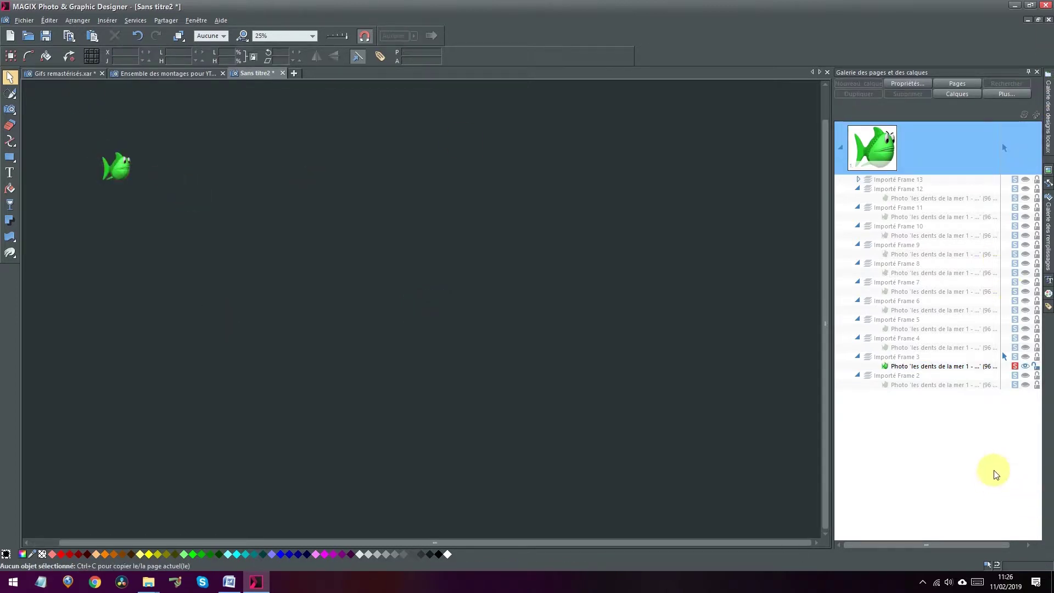
Solo the photos in Importé Frame 4, 5 and 6 one at a time and spread each fish further along the upper row.
{"action": "left_click", "coordinate": [1015, 358]}
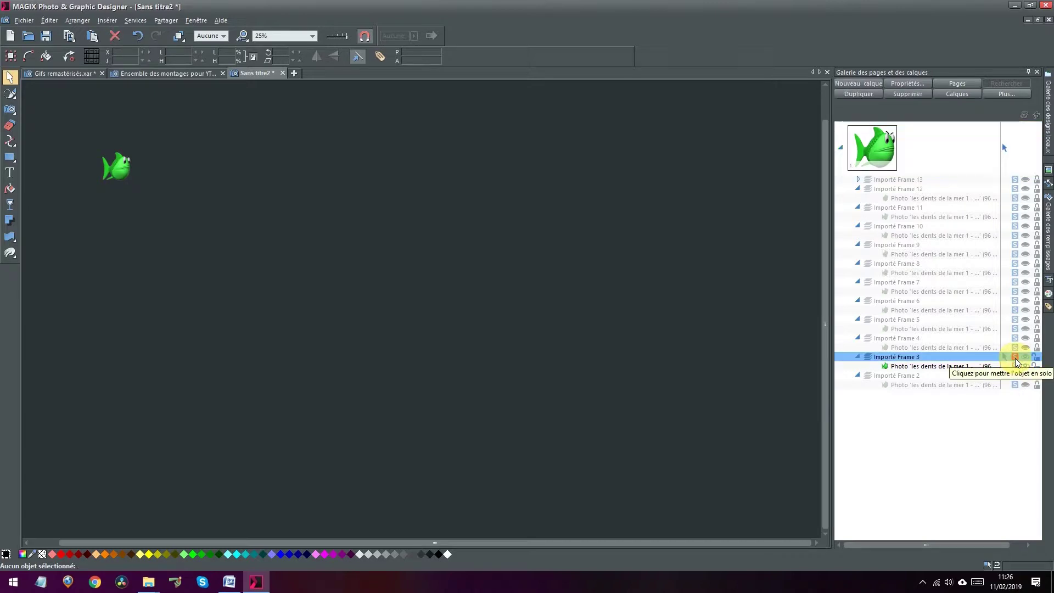
{"action": "left_click", "coordinate": [1016, 346]}
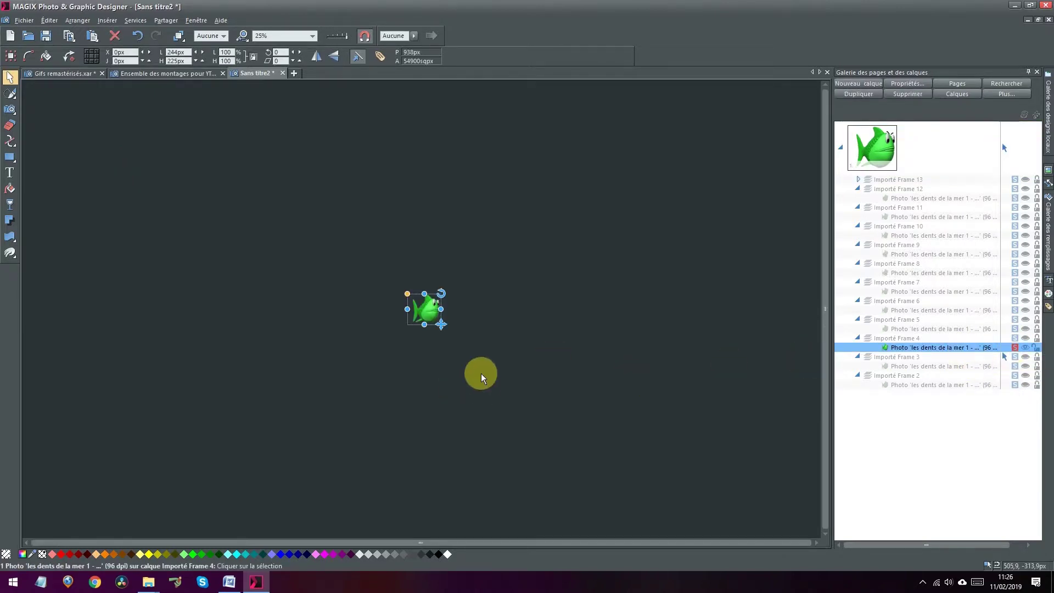
{"action": "left_click_drag", "start_coordinate": [432, 318], "coordinate": [154, 163]}
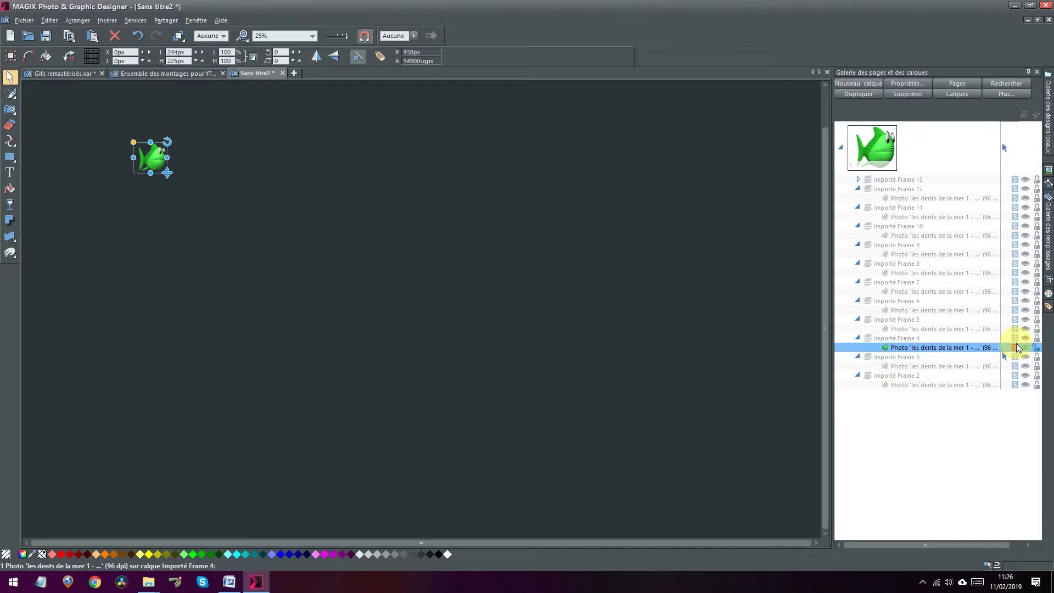
{"action": "left_click", "coordinate": [1015, 329]}
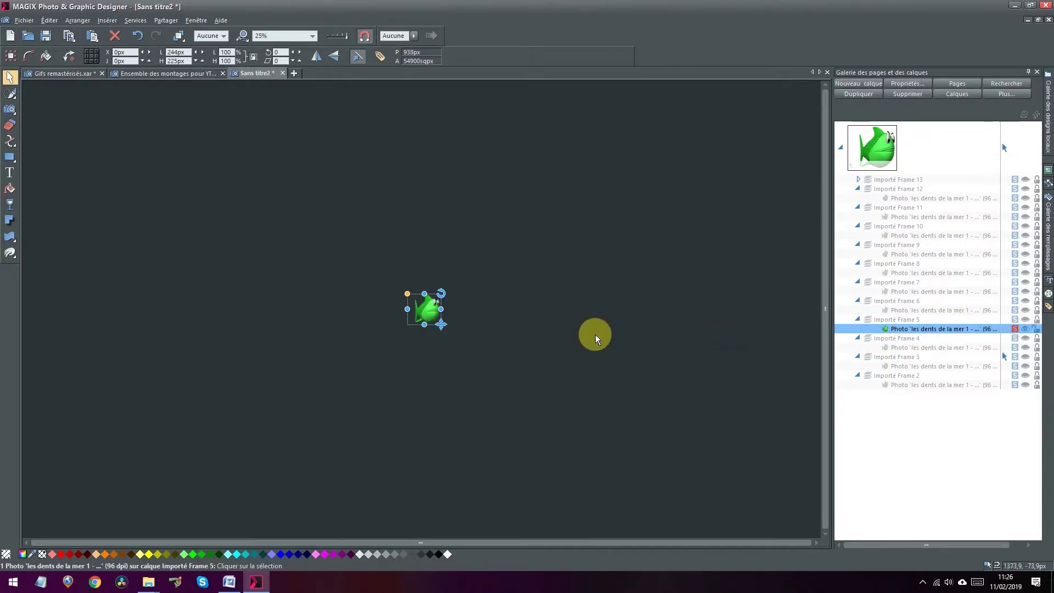
{"action": "left_click_drag", "start_coordinate": [417, 316], "coordinate": [199, 165]}
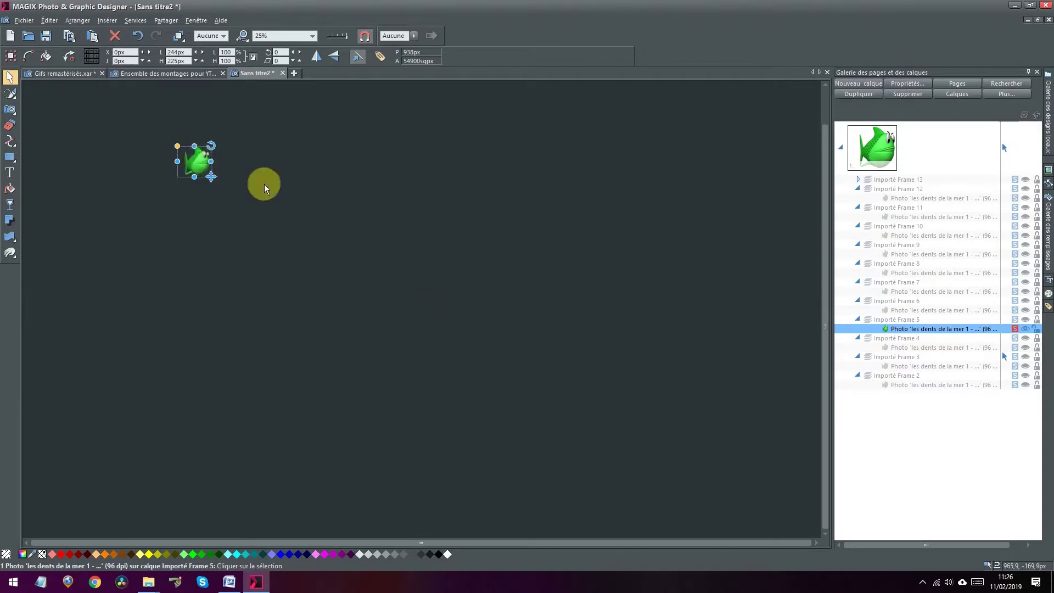
{"action": "left_click", "coordinate": [1015, 310]}
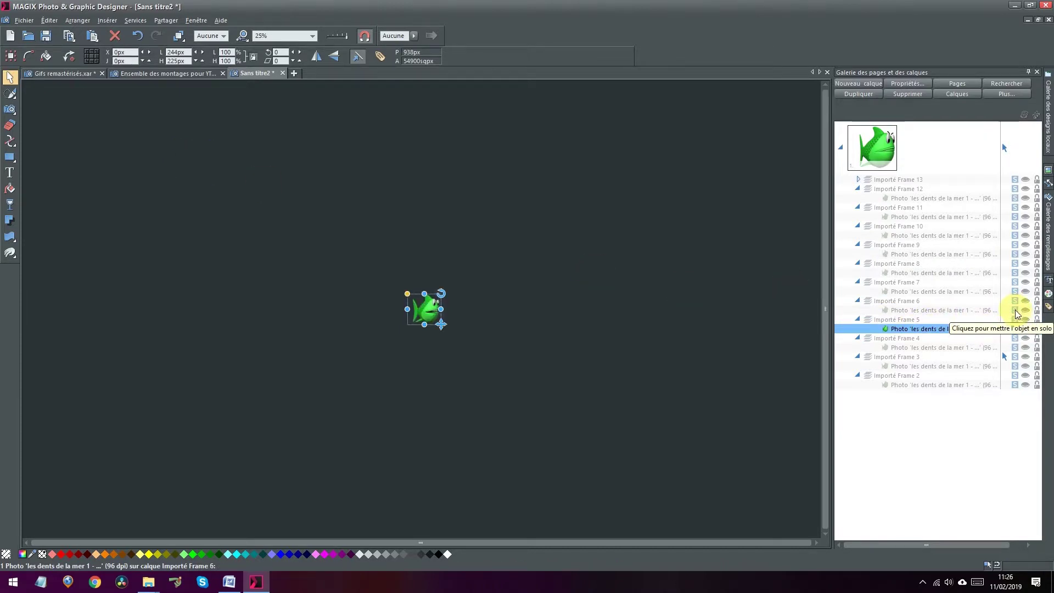
{"action": "left_click_drag", "start_coordinate": [430, 331], "coordinate": [246, 194]}
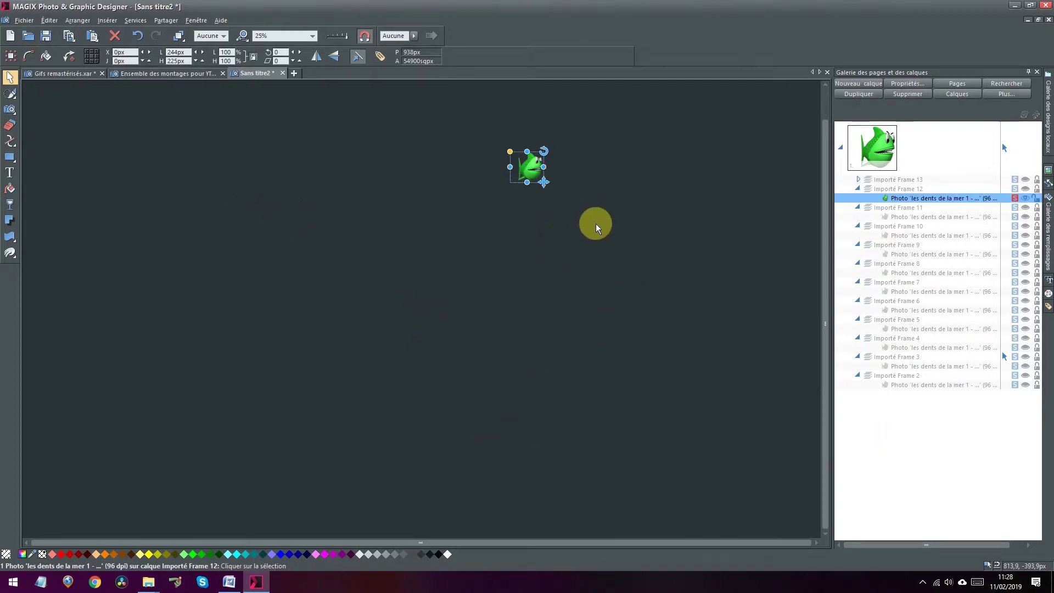
Leave solo mode, expand Importé Frame 13, and make the hidden layers Importé Frame 3 to 13 visible.
{"action": "left_click", "coordinate": [1014, 198]}
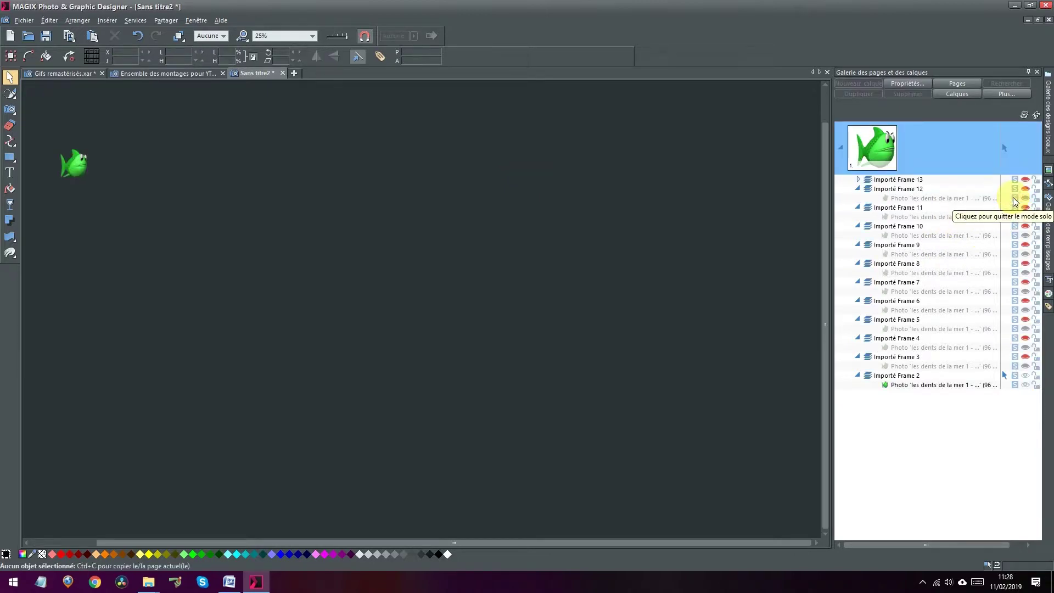
{"action": "left_click", "coordinate": [1014, 189]}
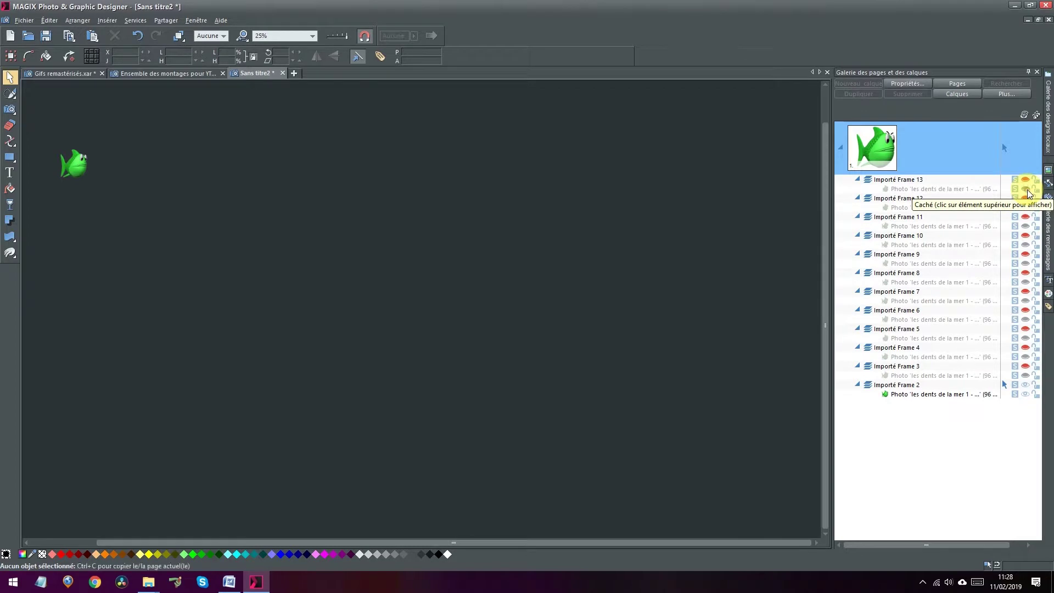
{"action": "left_click", "coordinate": [1026, 189]}
{"action": "left_click_drag", "start_coordinate": [1026, 200], "coordinate": [1026, 376]}
{"action": "left_click", "coordinate": [125, 241]}
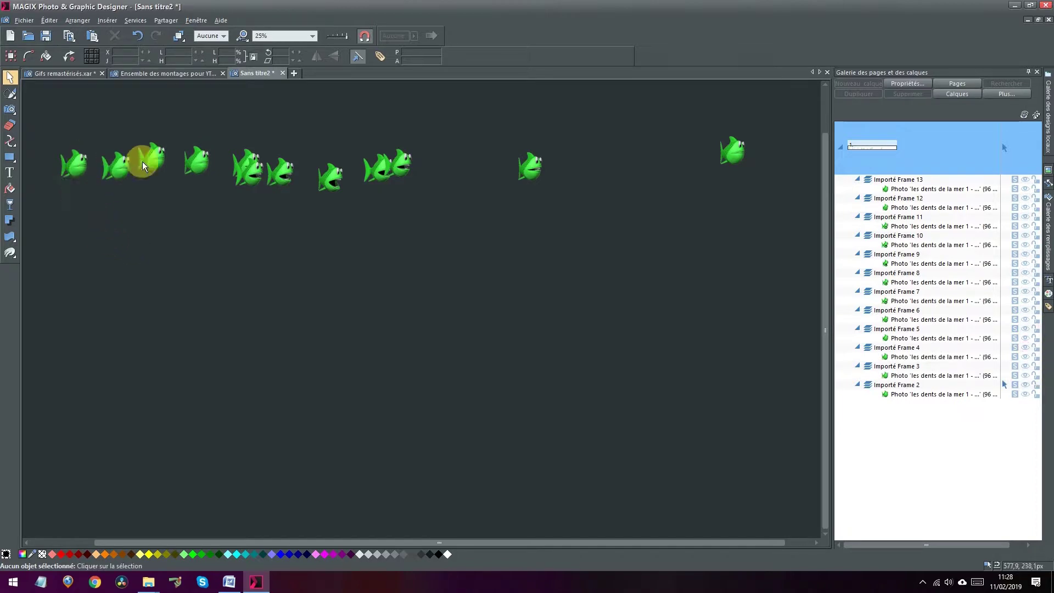
Line up the fish of Importé Frame 2 to 5 edge to edge in a lower row, spaced 244 px apart.
{"action": "left_click", "coordinate": [154, 173]}
{"action": "left_click_drag", "start_coordinate": [81, 163], "coordinate": [86, 227]}
{"action": "left_click_drag", "start_coordinate": [118, 164], "coordinate": [120, 227]}
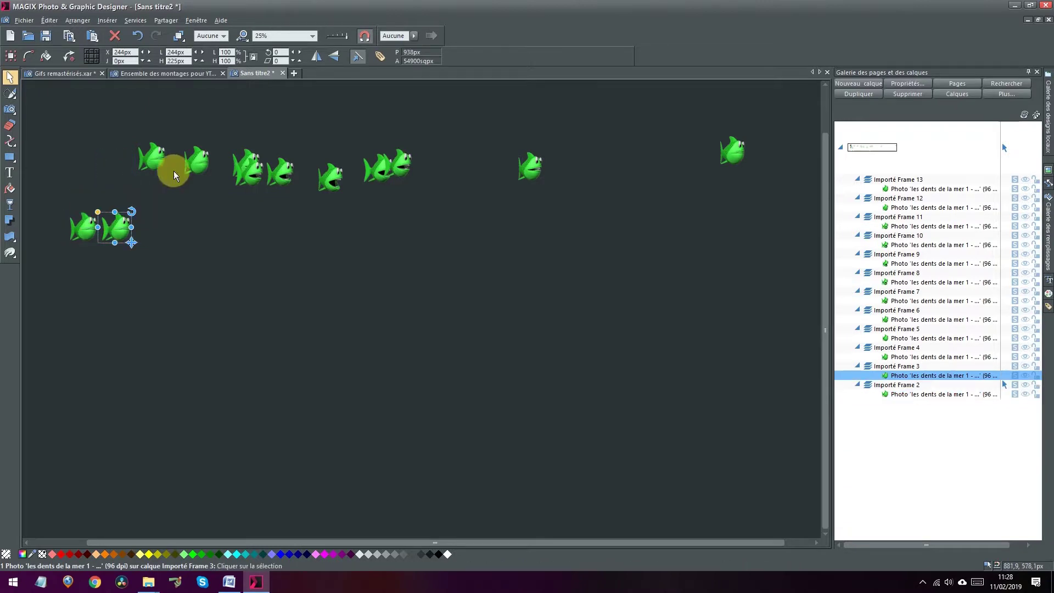
{"action": "left_click_drag", "start_coordinate": [152, 161], "coordinate": [149, 227]}
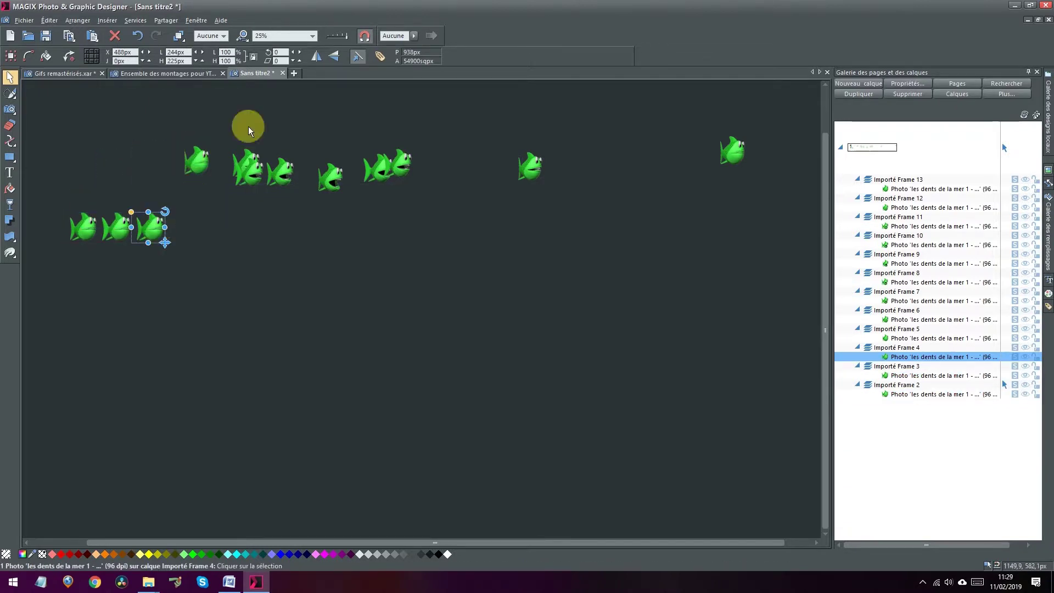
{"action": "left_click", "coordinate": [365, 36]}
{"action": "left_click_drag", "start_coordinate": [197, 160], "coordinate": [185, 231]}
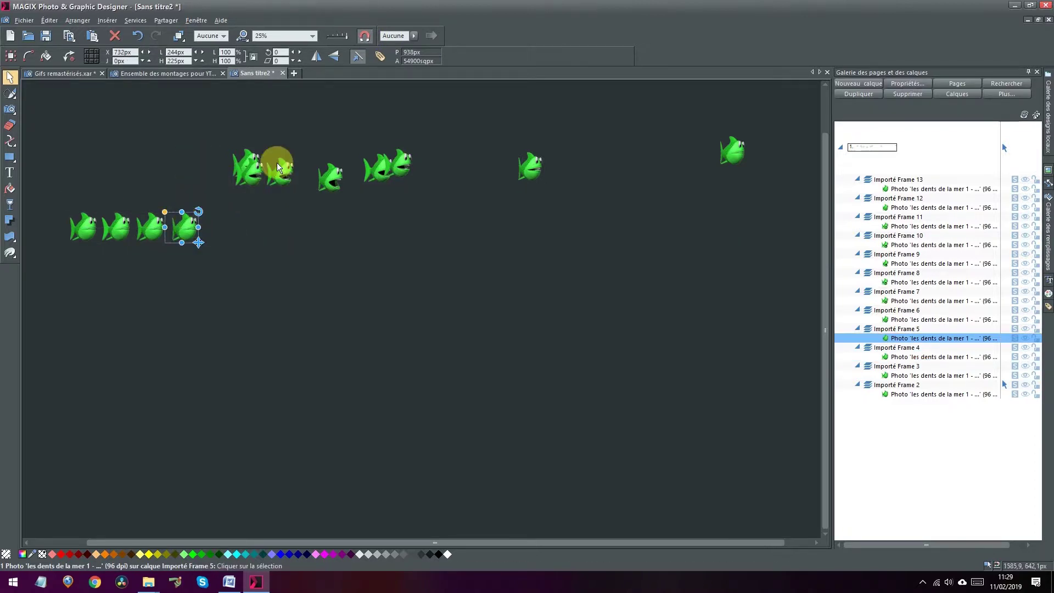
Continue the lower row with the remaining fish in frame order, ending with Importé Frame 13 at X 2756 px, Y 0 px.
{"action": "left_click", "coordinate": [247, 176]}
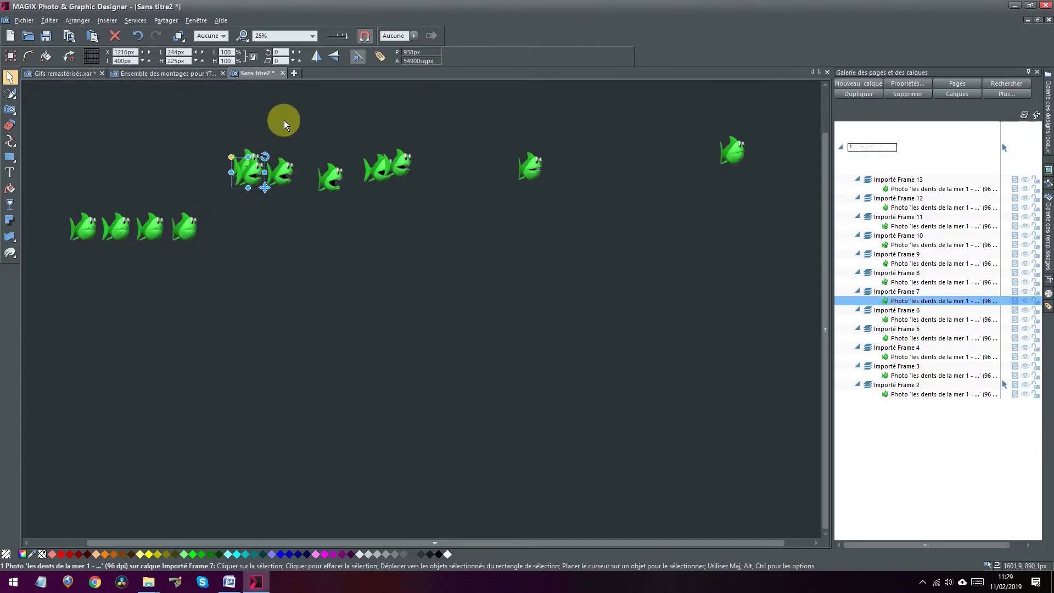
{"action": "left_click", "coordinate": [284, 121]}
{"action": "left_click", "coordinate": [243, 163]}
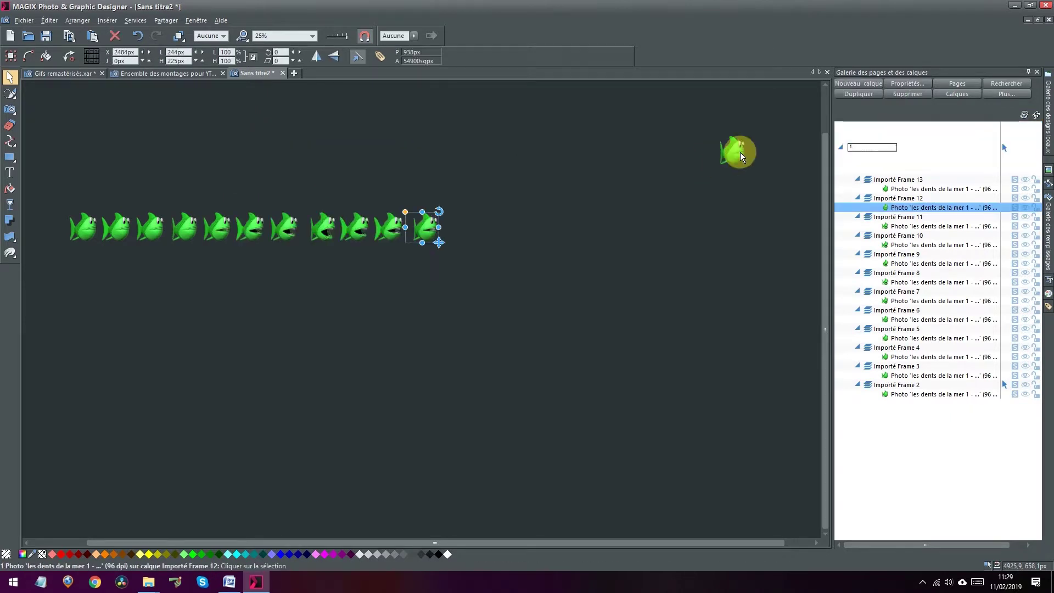
{"action": "left_click_drag", "start_coordinate": [741, 156], "coordinate": [462, 228]}
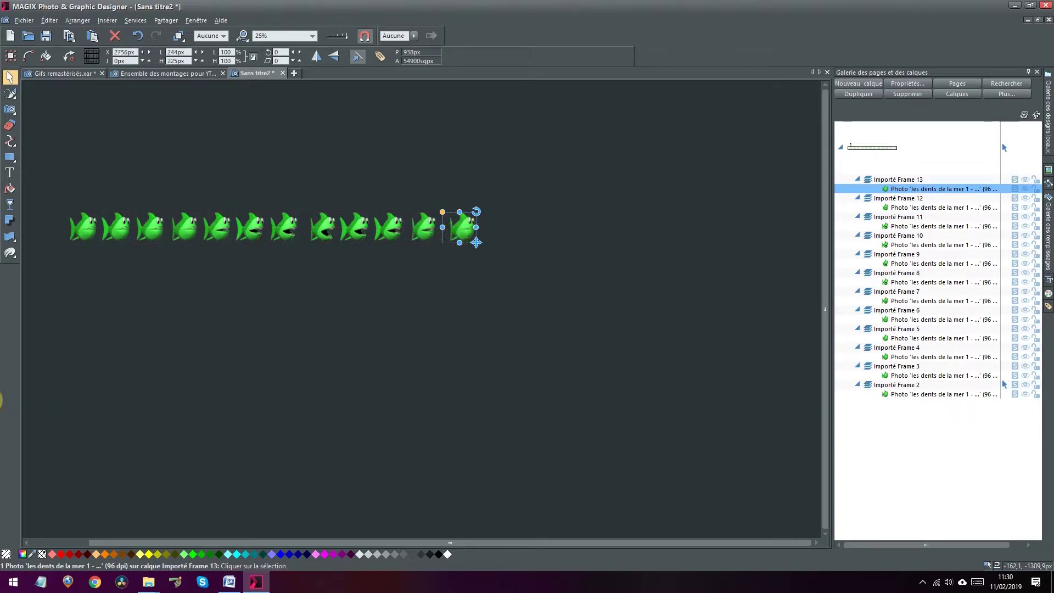
Check which frame layer each fish in the row belongs to, going through them in order from Importé Frame 2 to Importé Frame 13.
{"action": "left_click_drag", "start_coordinate": [370, 538], "coordinate": [252, 542]}
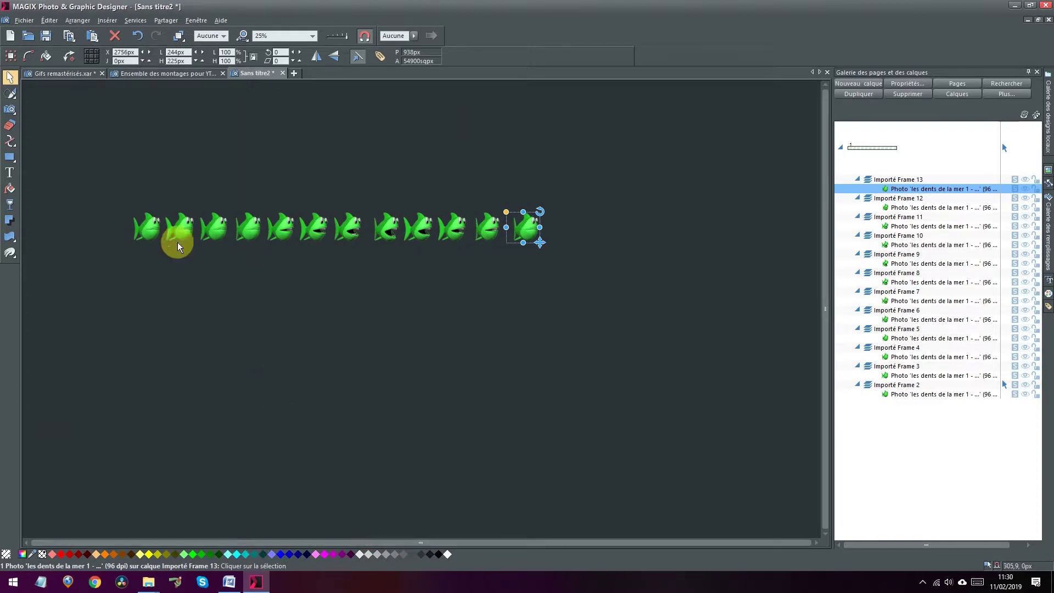
{"action": "left_click", "coordinate": [148, 229]}
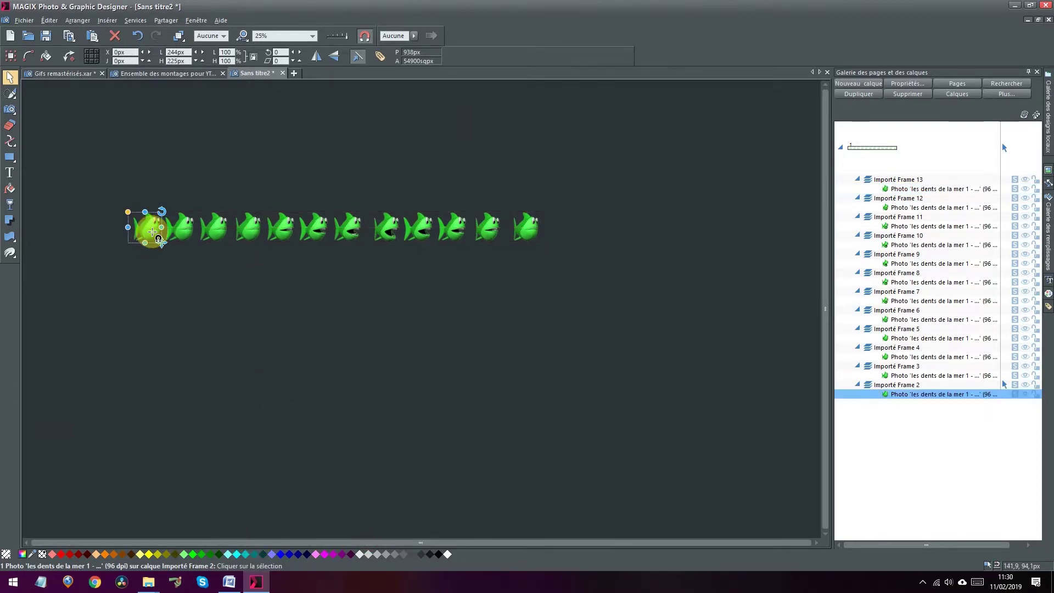
{"action": "left_click", "coordinate": [183, 230]}
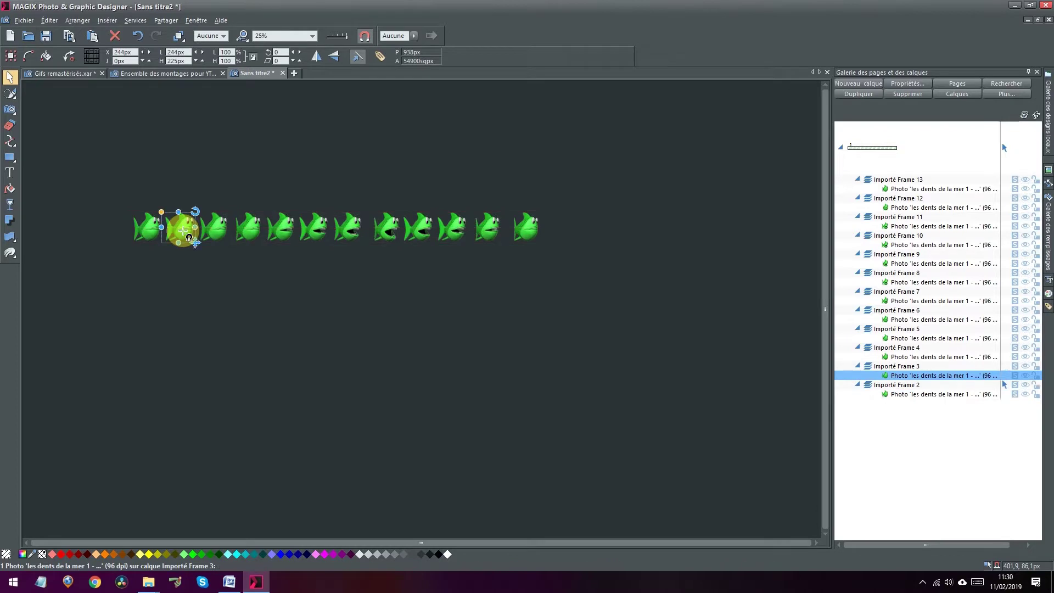
{"action": "left_click", "coordinate": [211, 230]}
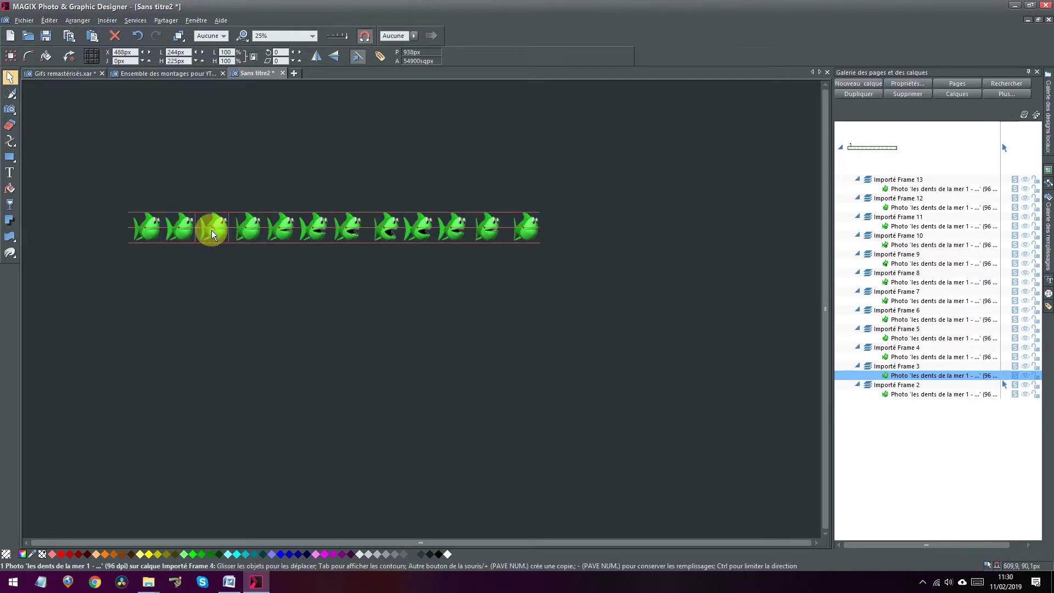
{"action": "left_click", "coordinate": [252, 230]}
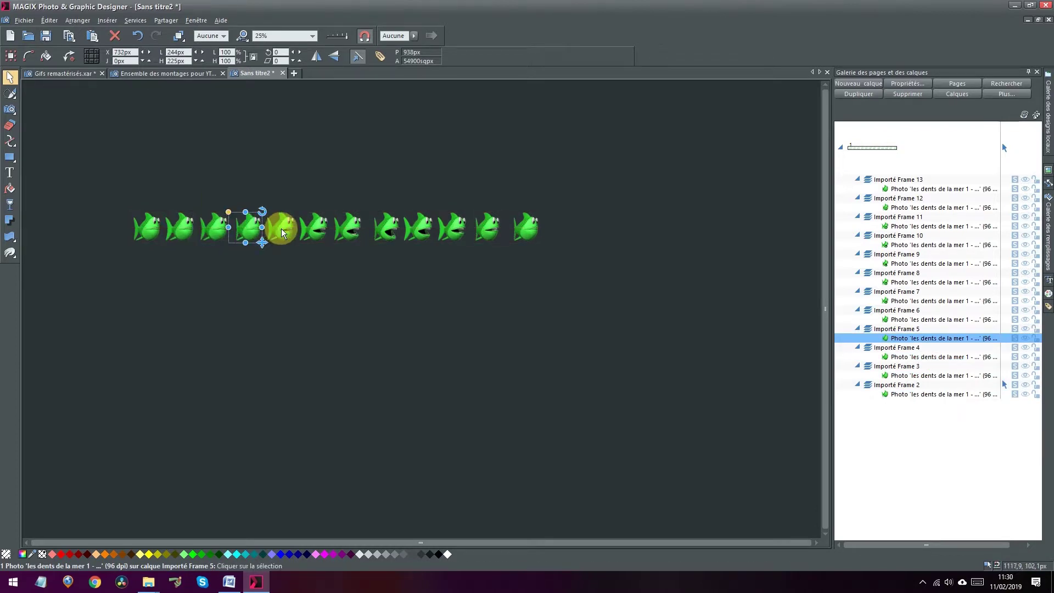
{"action": "left_click", "coordinate": [281, 228]}
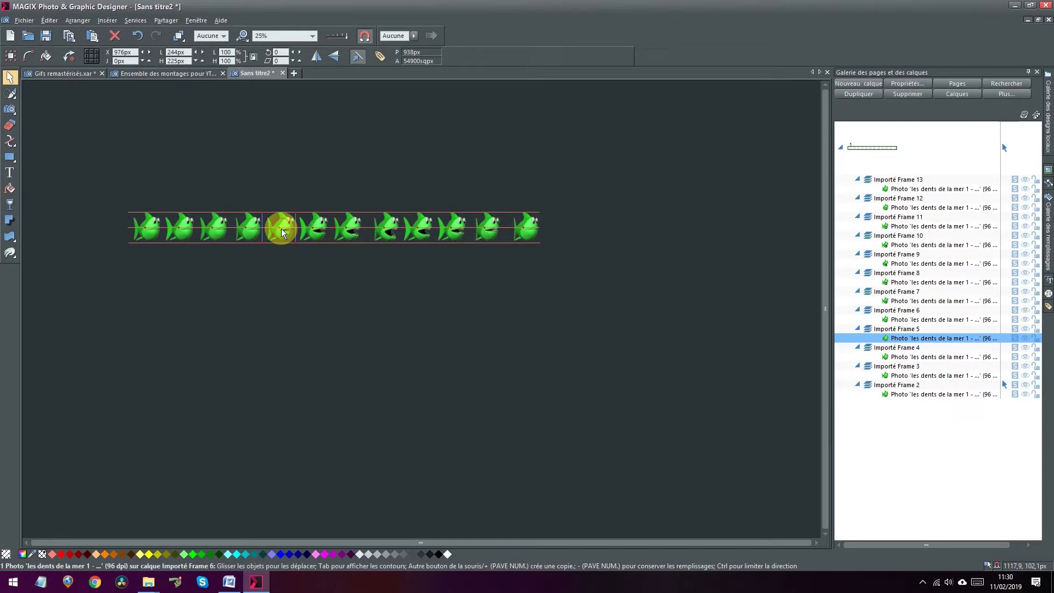
{"action": "left_click", "coordinate": [317, 227]}
{"action": "left_click", "coordinate": [454, 227]}
{"action": "left_click", "coordinate": [485, 226]}
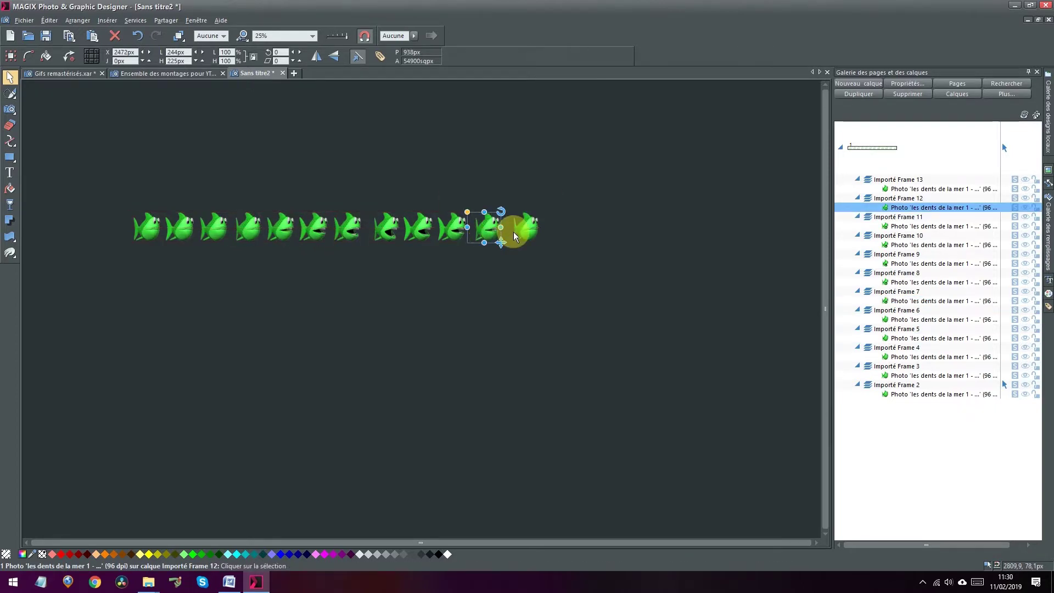
{"action": "left_click", "coordinate": [524, 228]}
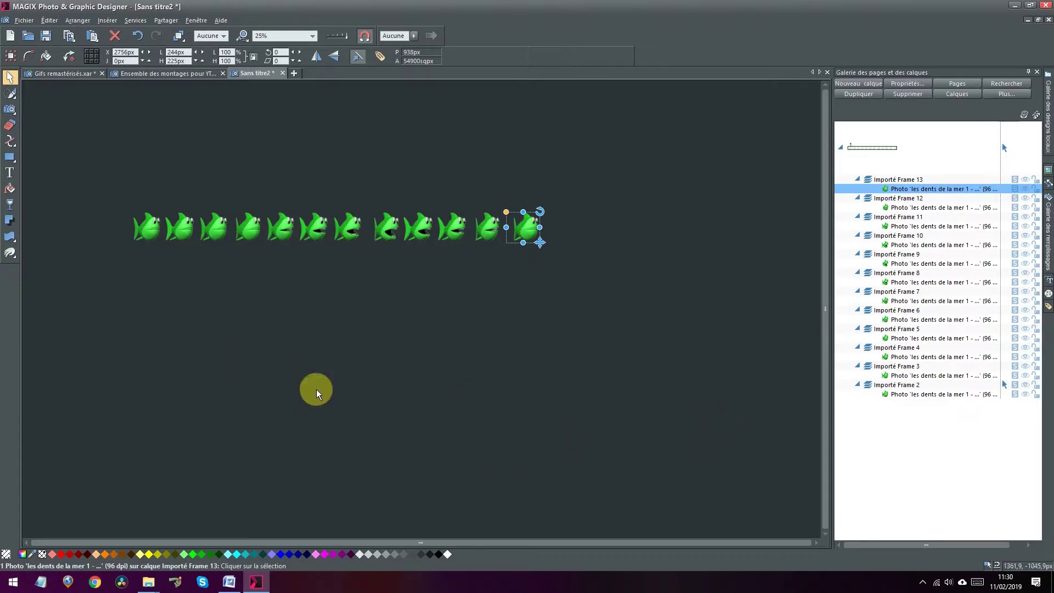
Group the fish photos of all layers from Importé Frame 13 down to Importé Frame 2, and expand the group.
{"action": "left_click", "coordinate": [914, 208], "text": "ctrl"}
{"action": "left_click", "coordinate": [924, 226], "text": "ctrl"}
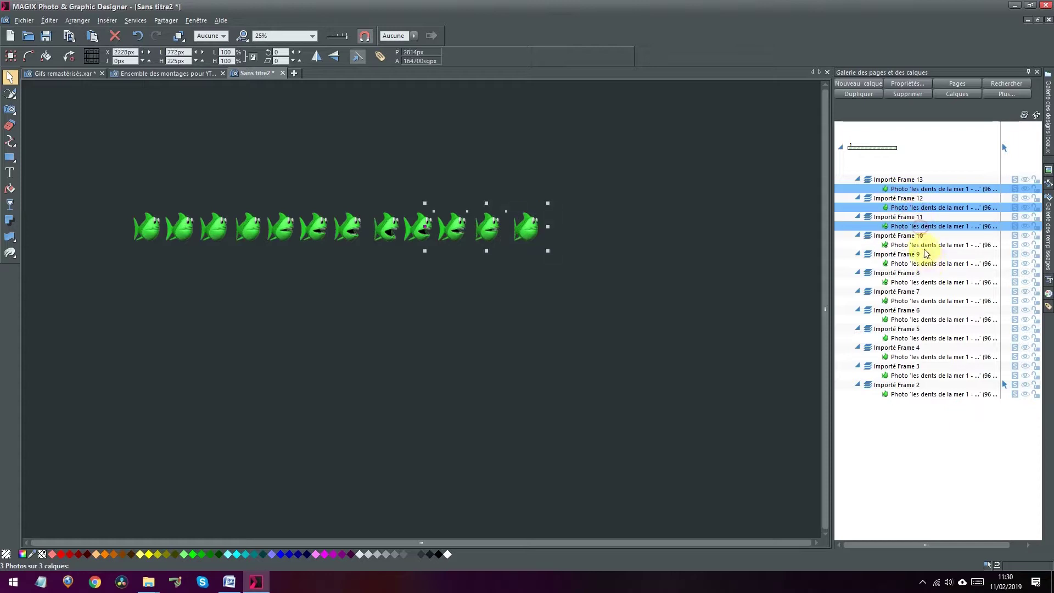
{"action": "left_click", "coordinate": [927, 244], "text": "ctrl"}
{"action": "left_click", "coordinate": [932, 282], "text": "ctrl"}
{"action": "left_click", "coordinate": [933, 301], "text": "ctrl"}
{"action": "left_click", "coordinate": [944, 320], "text": "ctrl"}
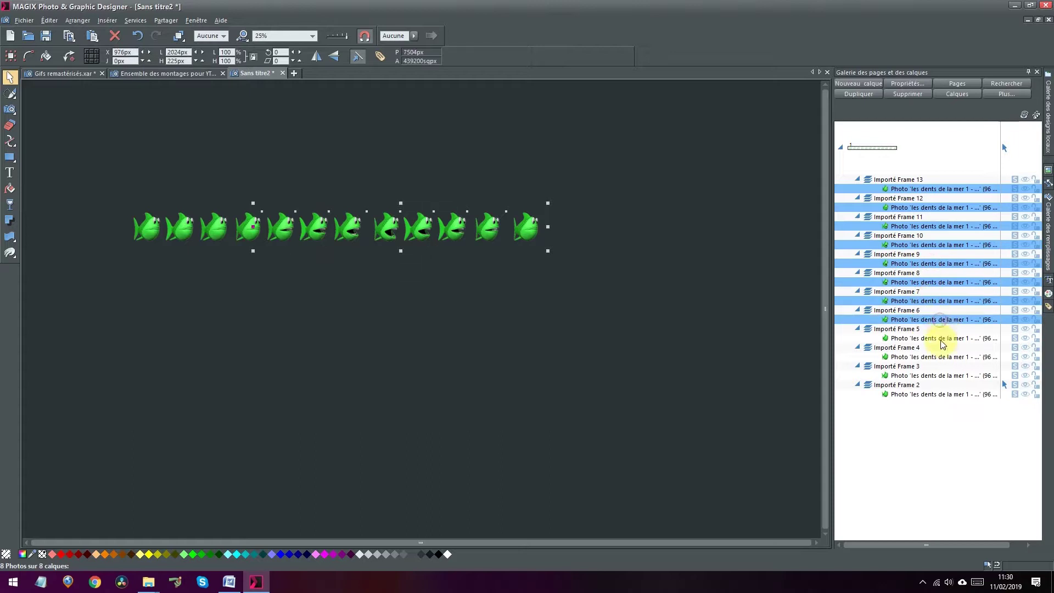
{"action": "left_click", "coordinate": [940, 338], "text": "ctrl"}
{"action": "left_click", "coordinate": [937, 357], "text": "ctrl"}
{"action": "left_click", "coordinate": [934, 376], "text": "ctrl"}
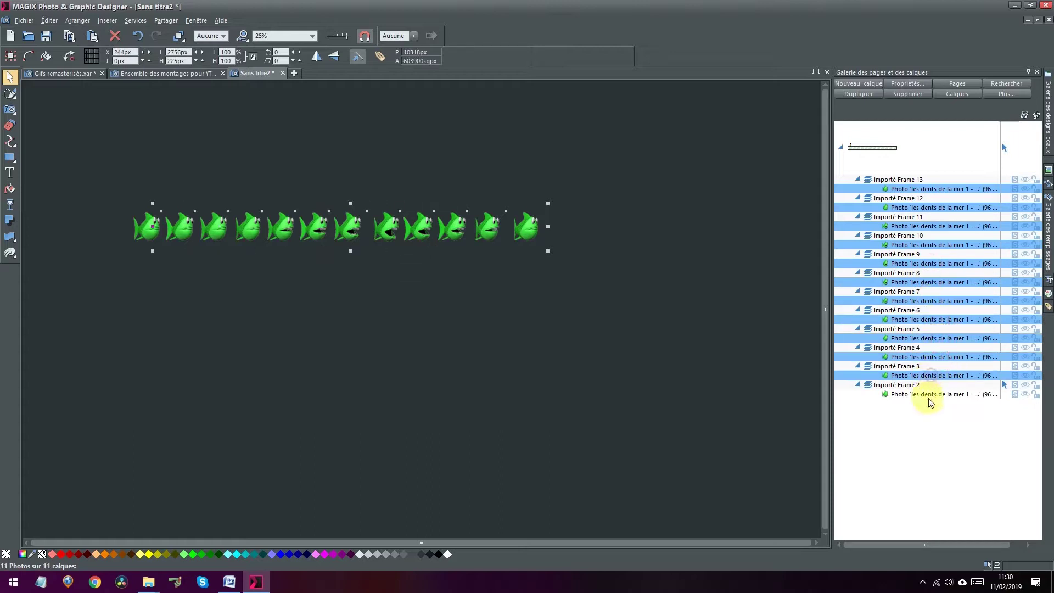
{"action": "left_click", "coordinate": [931, 395], "text": "ctrl"}
{"action": "left_click", "coordinate": [66, 21]}
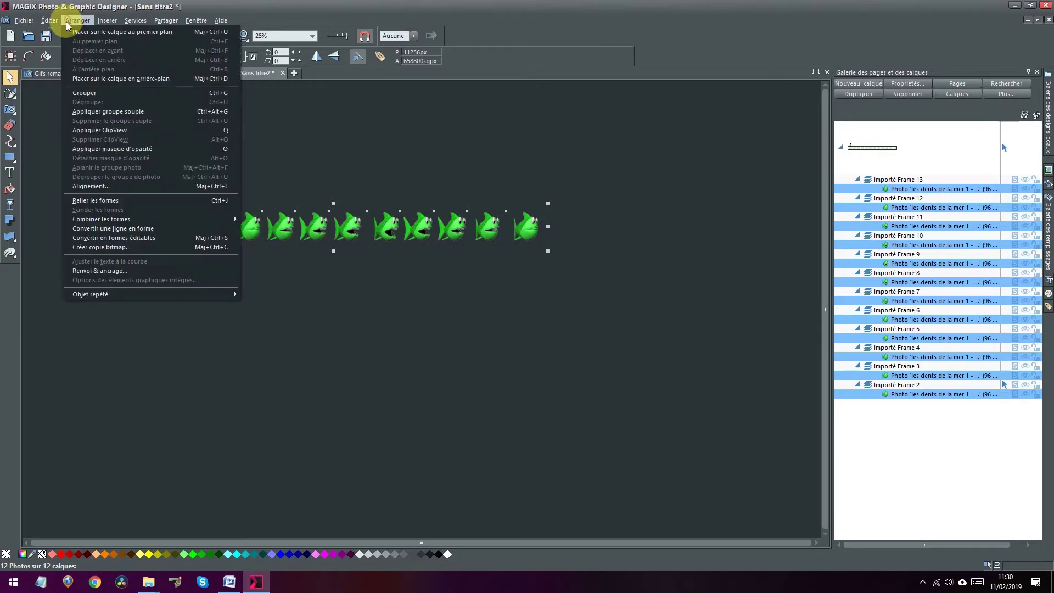
{"action": "left_click", "coordinate": [88, 93]}
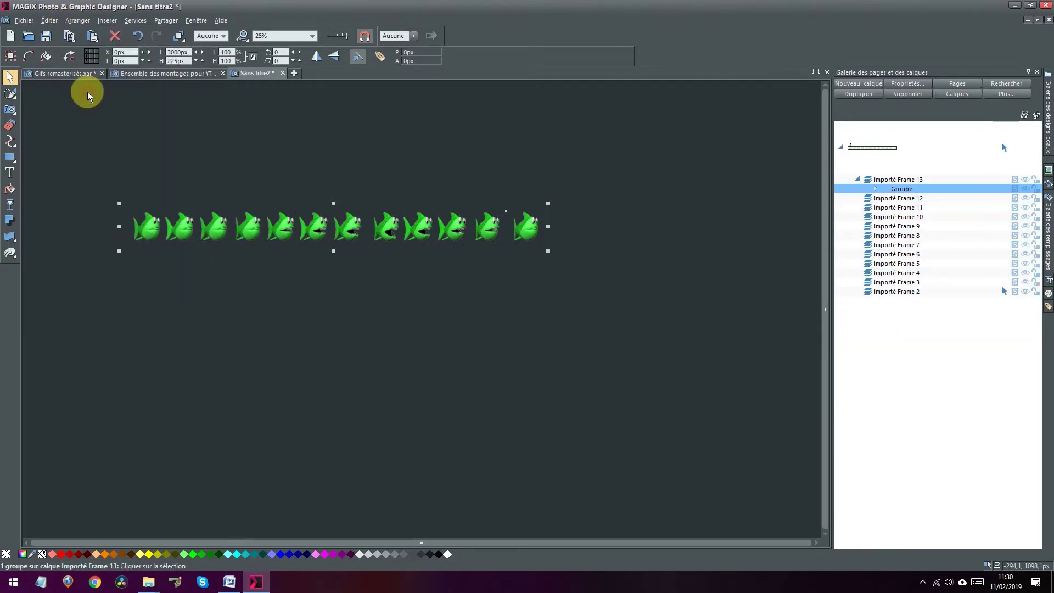
{"action": "left_click", "coordinate": [875, 189]}
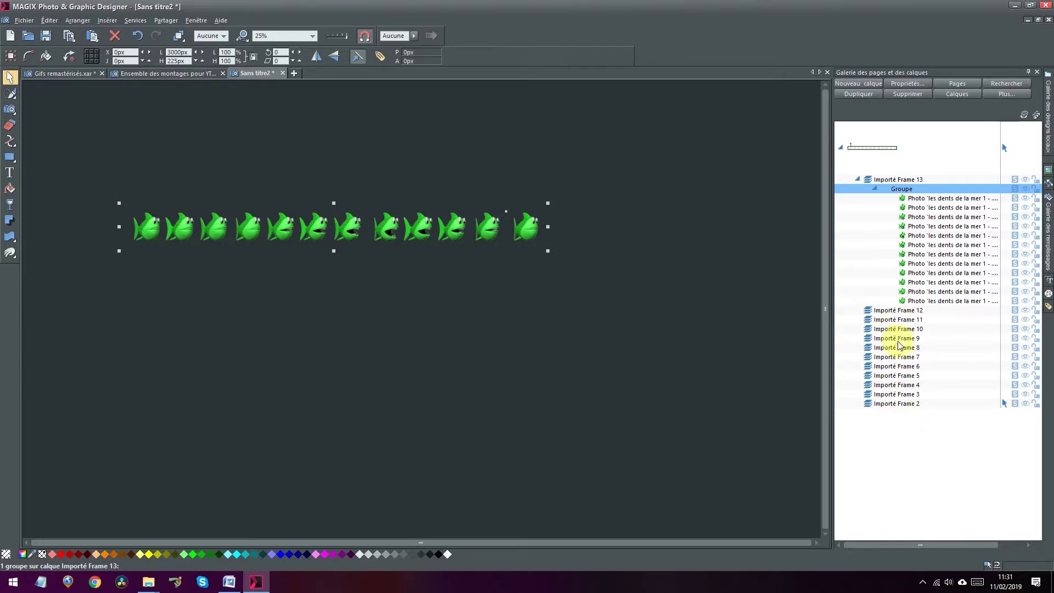
Delete the emptied layers Importé Frame 2 to Importé Frame 12, keeping only Importé Frame 13.
{"action": "key", "text": "Delete"}
{"action": "left_click", "coordinate": [503, 307]}
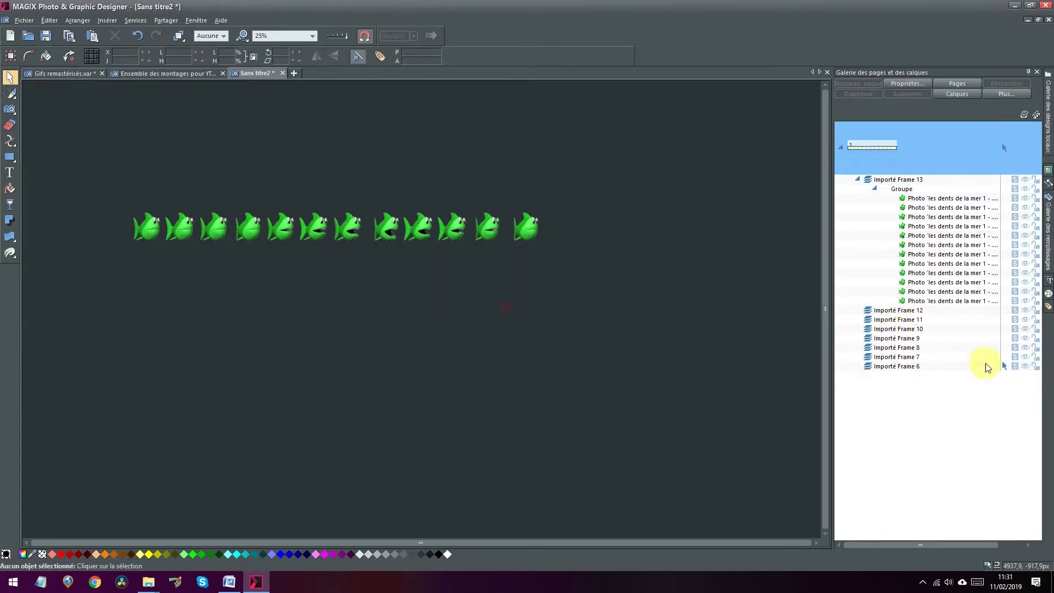
{"action": "left_click", "coordinate": [891, 368]}
{"action": "key", "text": "Delete"}
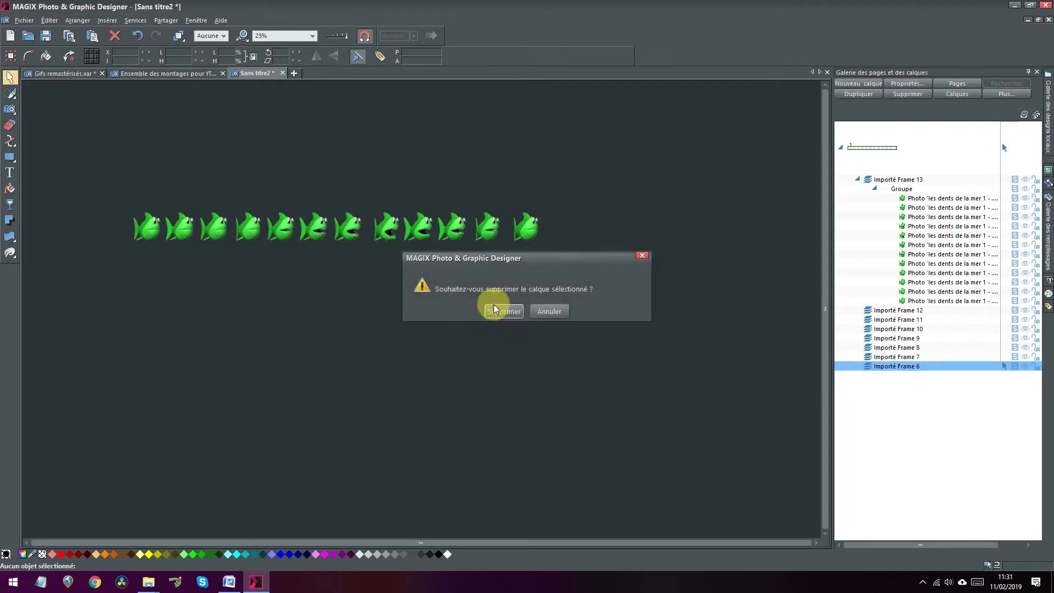
{"action": "left_click", "coordinate": [496, 311]}
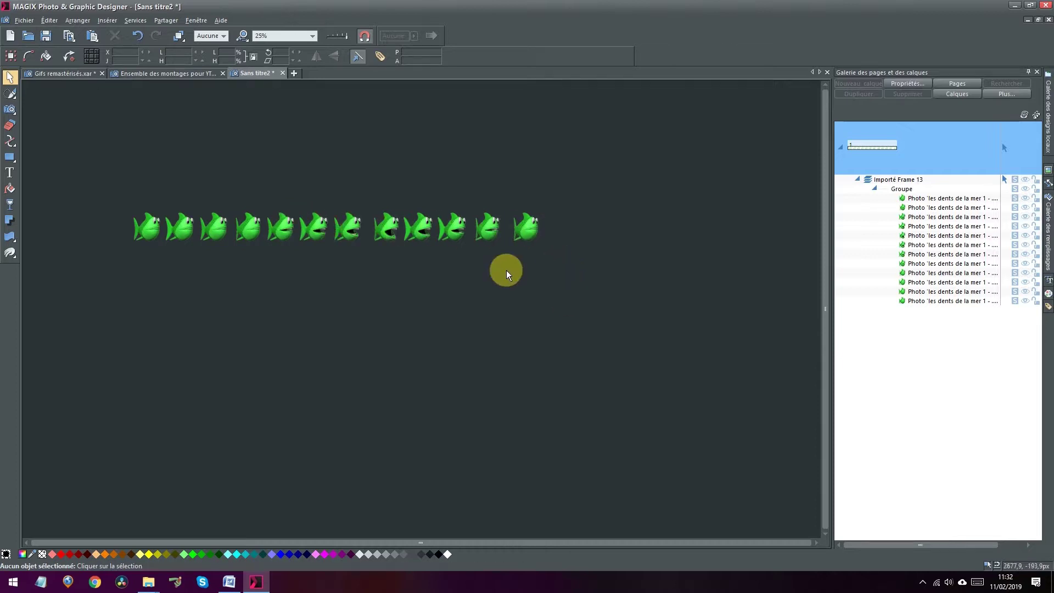
Duplicate the group of fish photos within the Importé Frame 13 layer.
{"action": "left_click", "coordinate": [147, 231]}
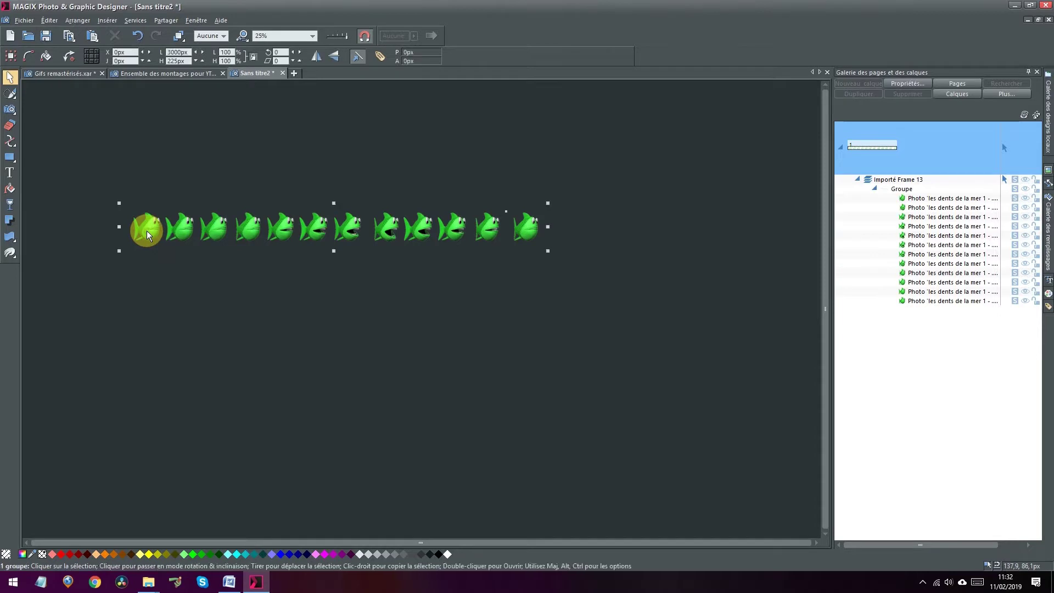
{"action": "right_click", "coordinate": [902, 190]}
{"action": "left_click", "coordinate": [923, 207]}
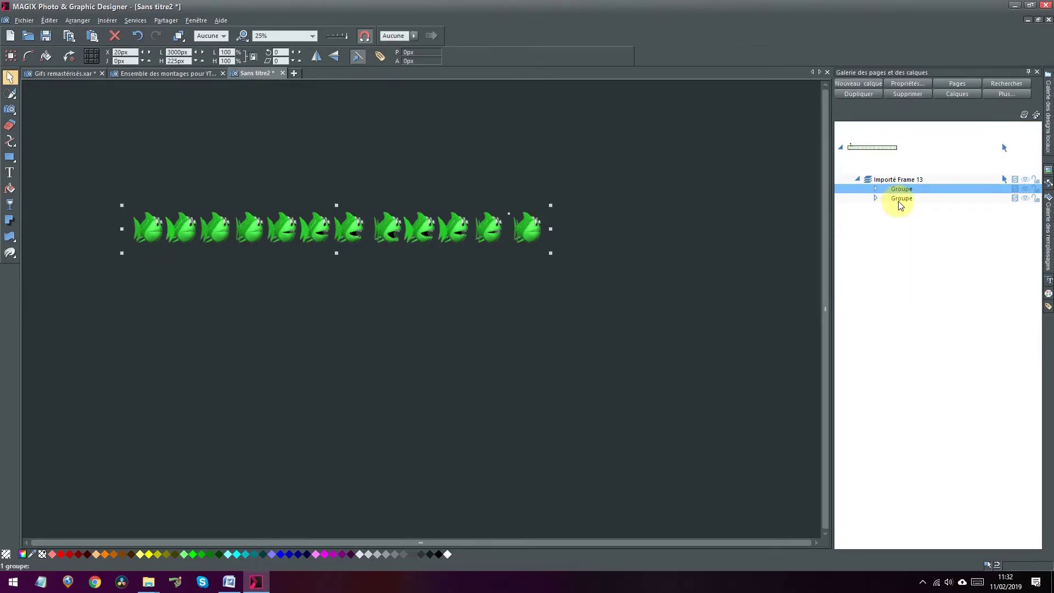
Rename the lower of the two groups in Importé Frame 13 as "Gif original".
{"action": "left_click", "coordinate": [901, 200]}
{"action": "right_click", "coordinate": [898, 200]}
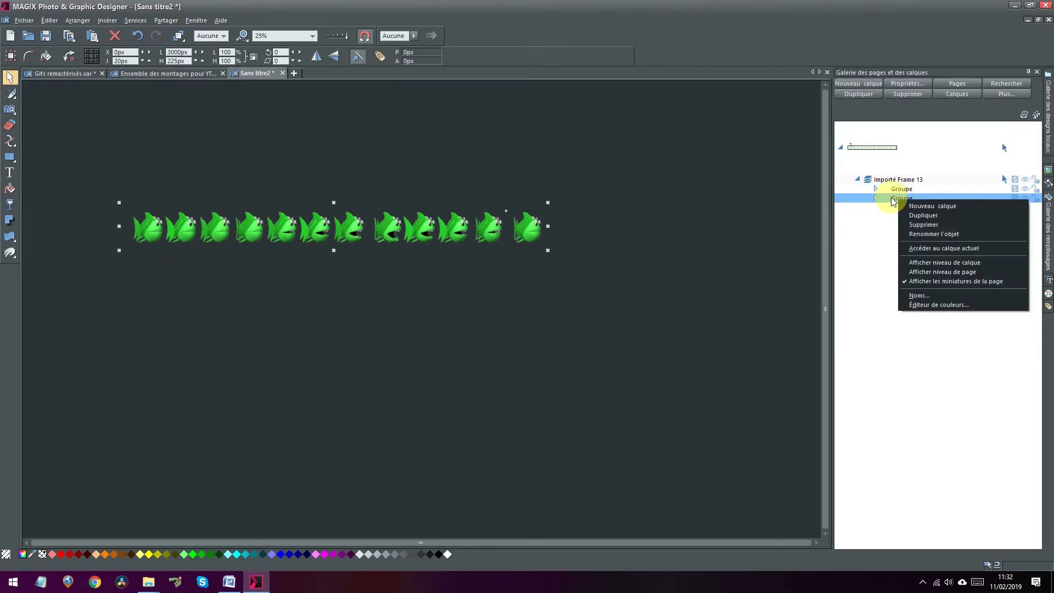
{"action": "left_click", "coordinate": [893, 200]}
{"action": "type", "text": "Gif original"}
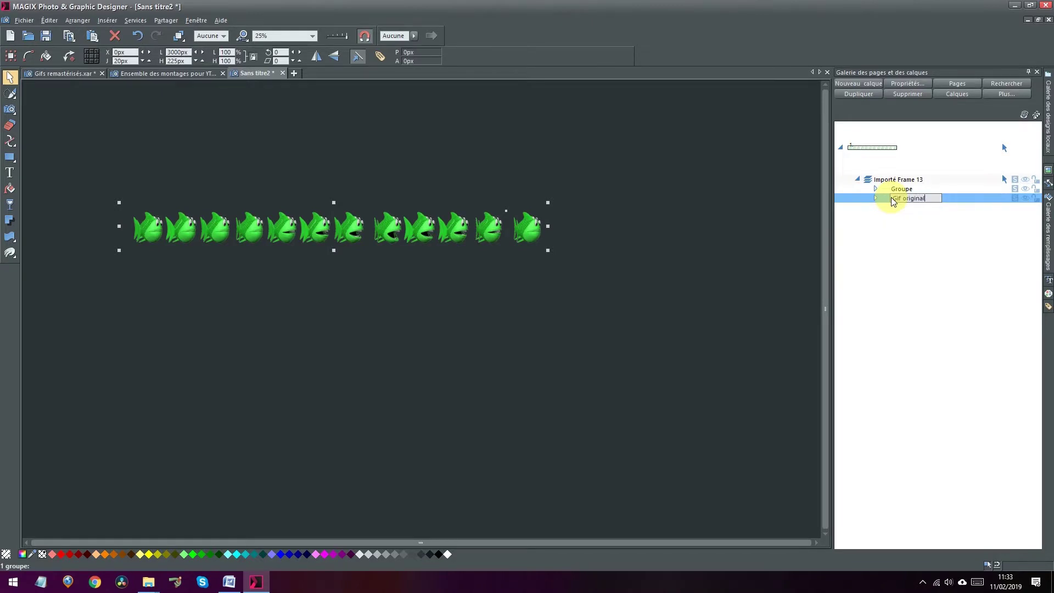
{"action": "key", "text": "Return"}
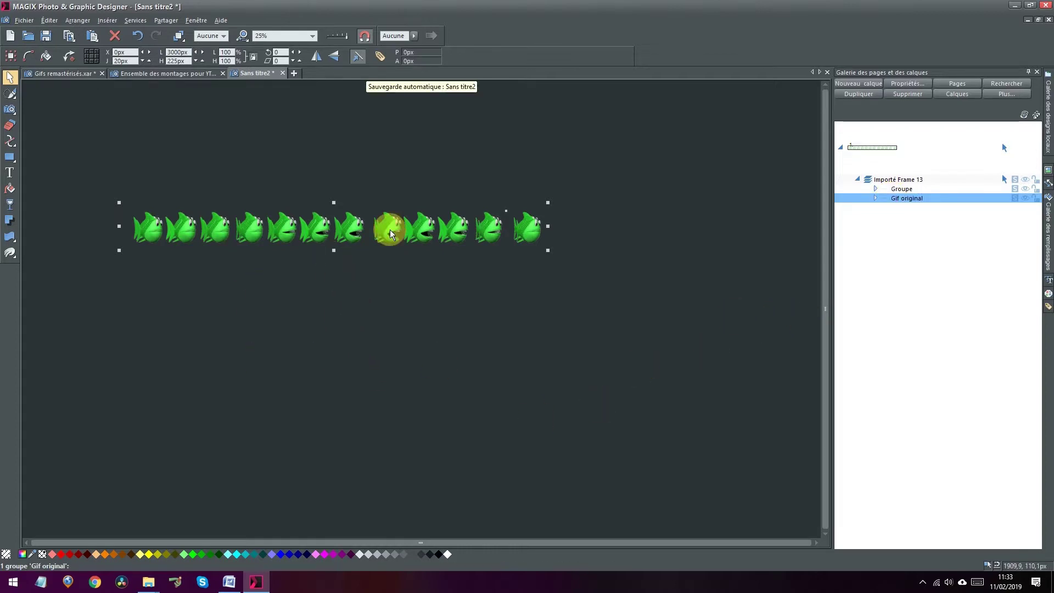
Separate the overlapping fish rows, putting the unnamed group below and the Gif original group above at about X 248 px, Y 1164 px.
{"action": "left_click_drag", "start_coordinate": [388, 229], "coordinate": [411, 142]}
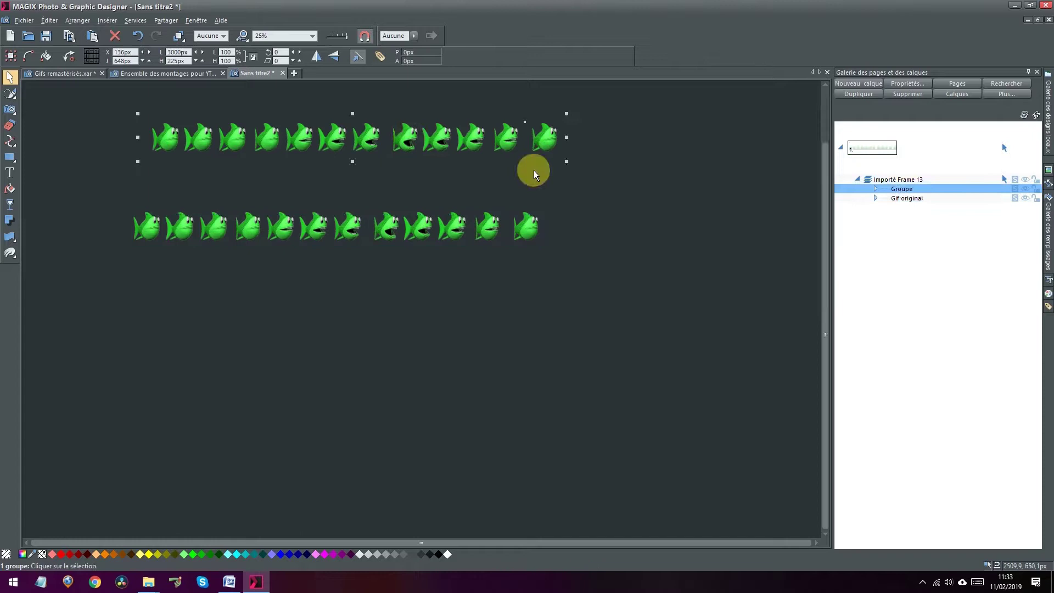
{"action": "left_click", "coordinate": [899, 201]}
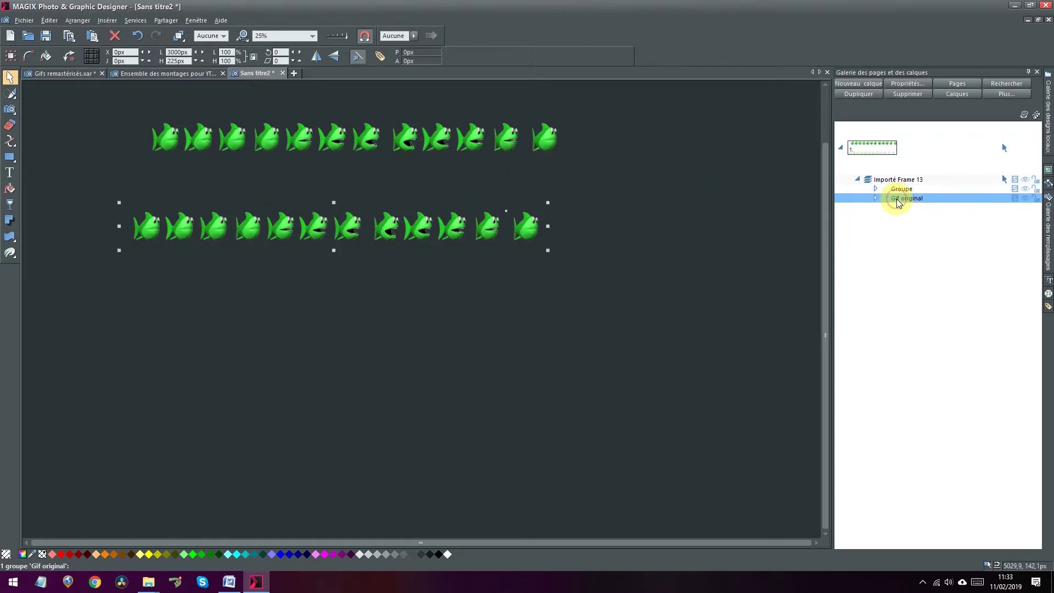
{"action": "left_click_drag", "start_coordinate": [412, 141], "coordinate": [413, 275]}
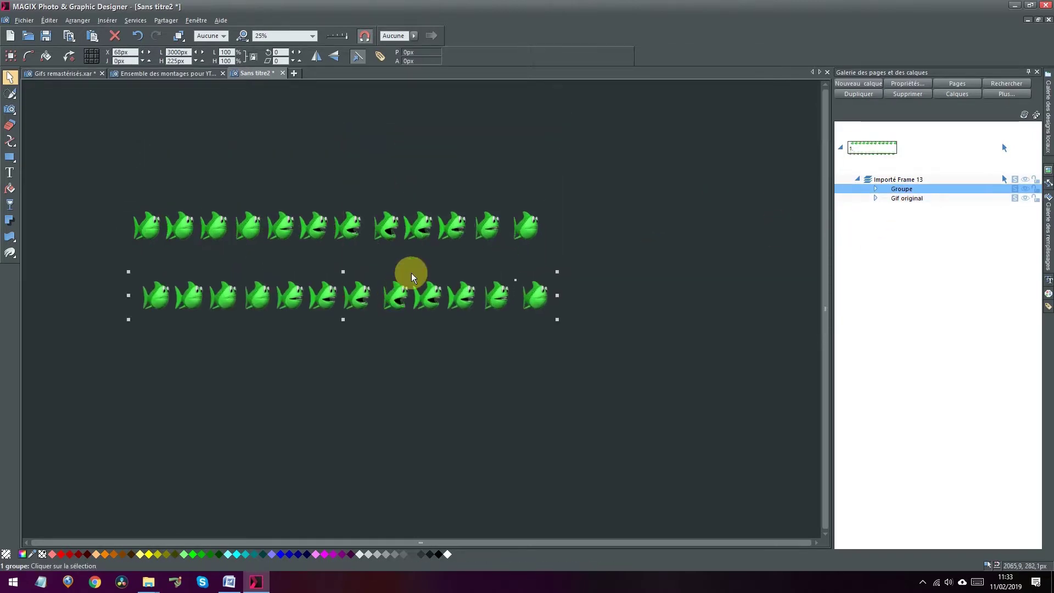
{"action": "left_click", "coordinate": [408, 227]}
{"action": "left_click_drag", "start_coordinate": [409, 228], "coordinate": [452, 138]}
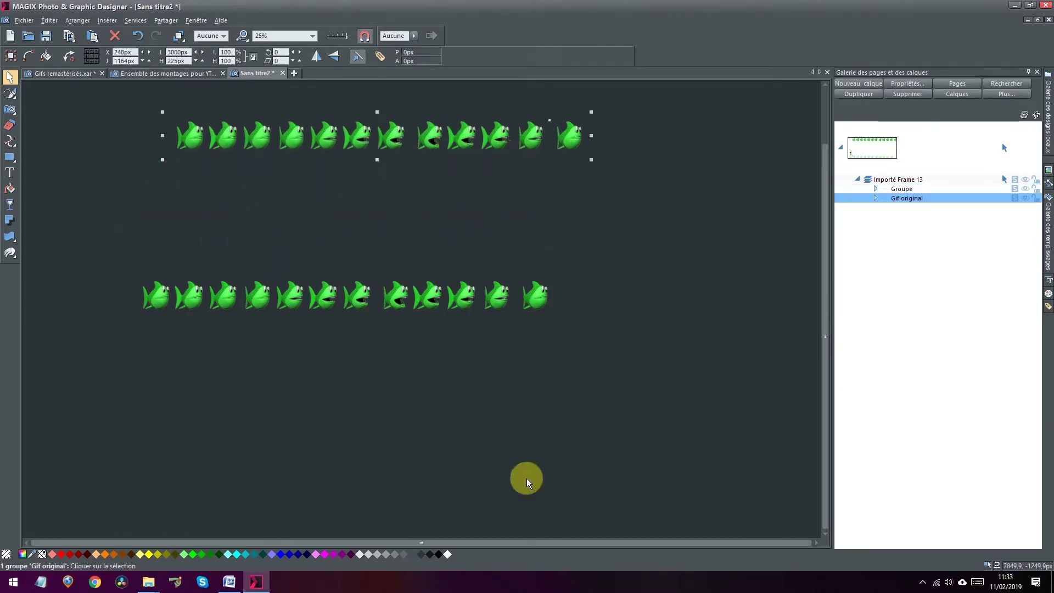
Expand the unnamed group in the lower row and select the photo of its first fish inside the group.
{"action": "left_click", "coordinate": [159, 295]}
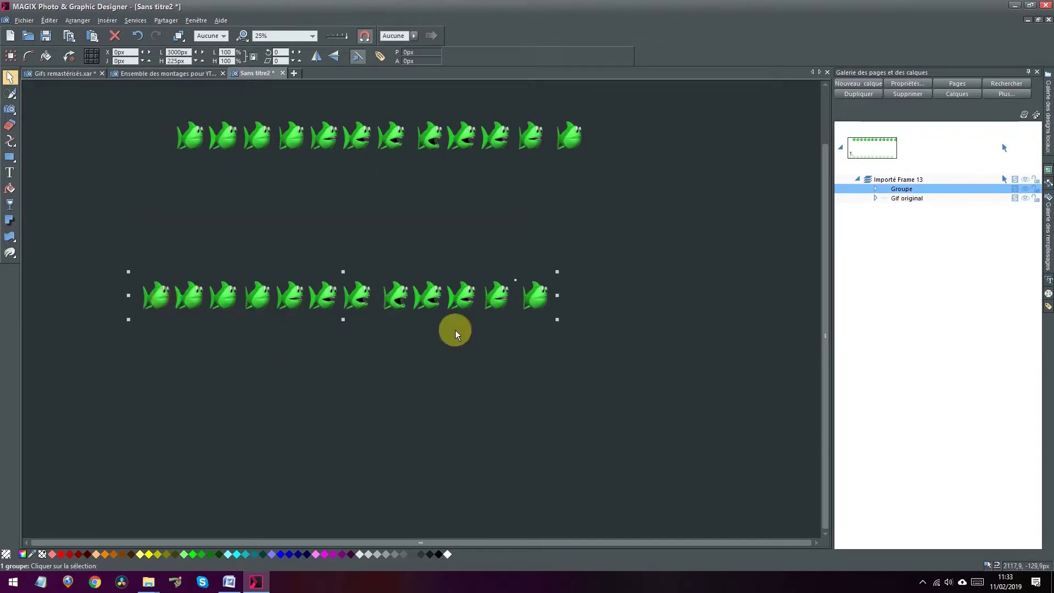
{"action": "left_click", "coordinate": [877, 190]}
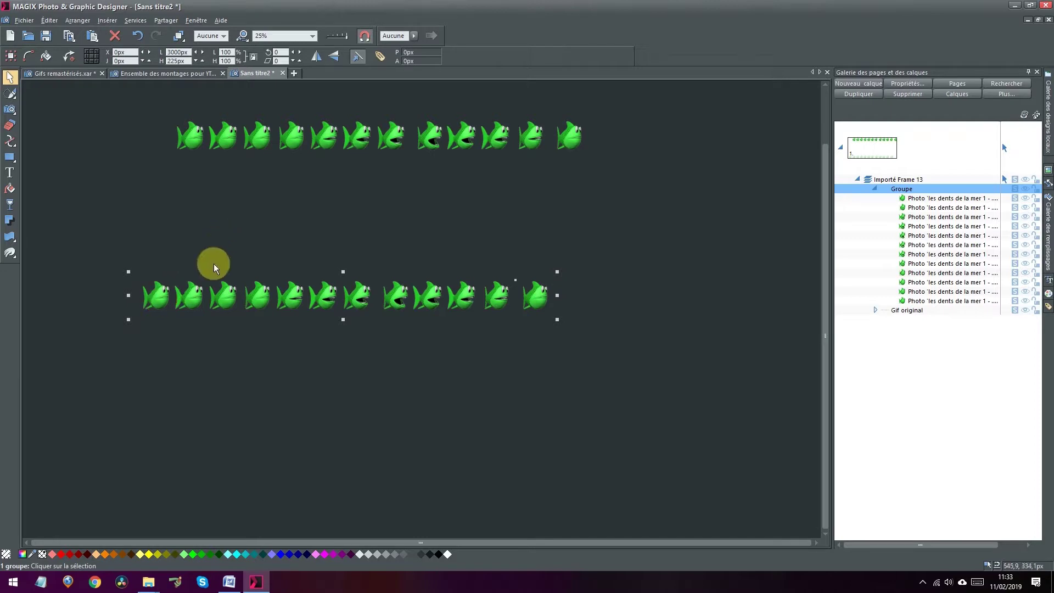
{"action": "left_click", "coordinate": [314, 35]}
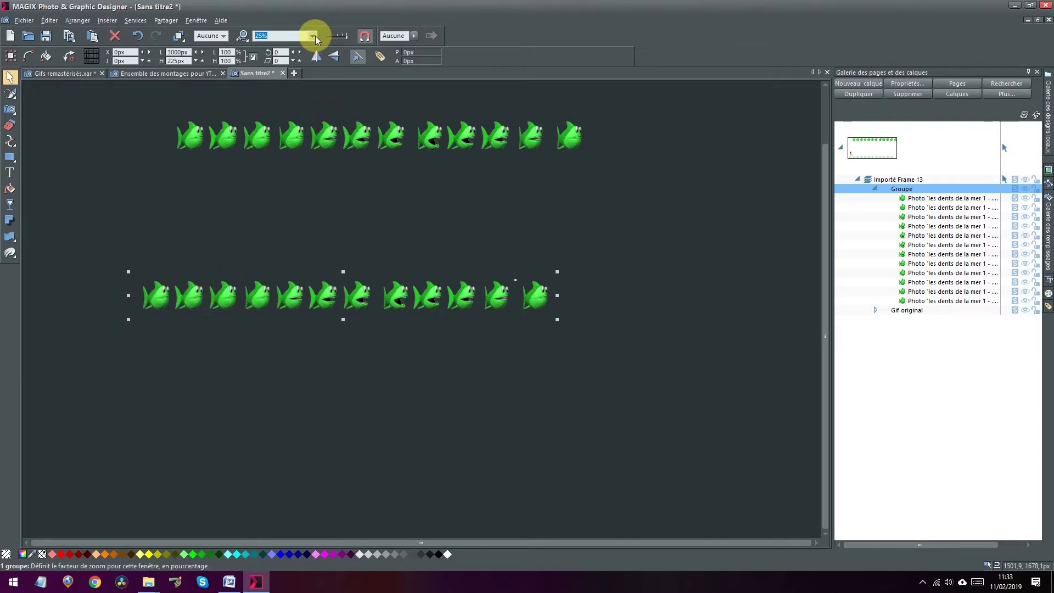
{"action": "left_click", "coordinate": [273, 36]}
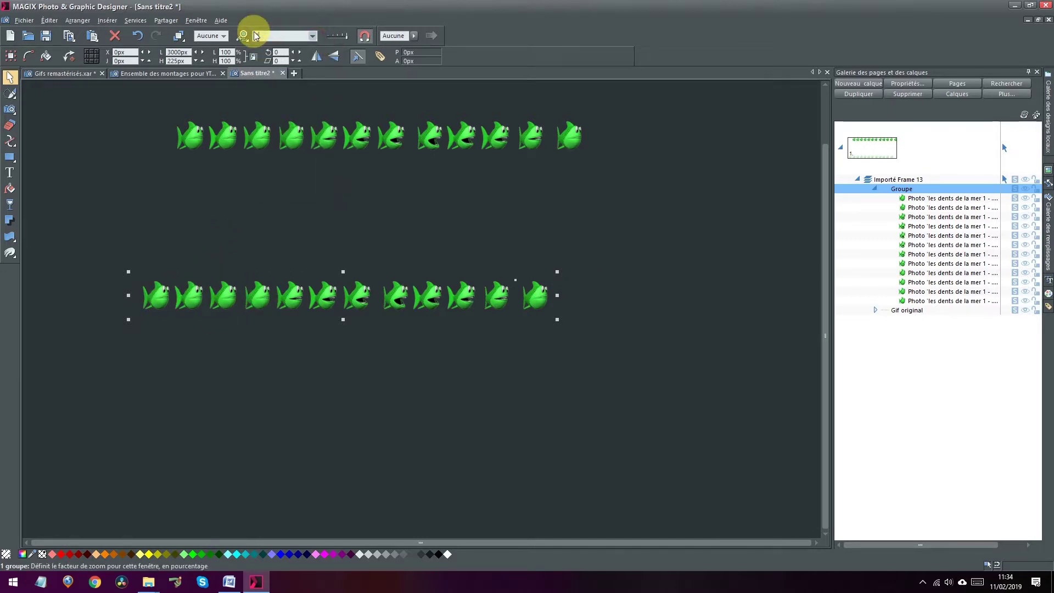
{"action": "key", "text": "Return"}
{"action": "left_click_drag", "start_coordinate": [234, 526], "coordinate": [185, 518]}
{"action": "scroll", "coordinate": [483, 382], "scroll_direction": "up", "scroll_amount": 4}
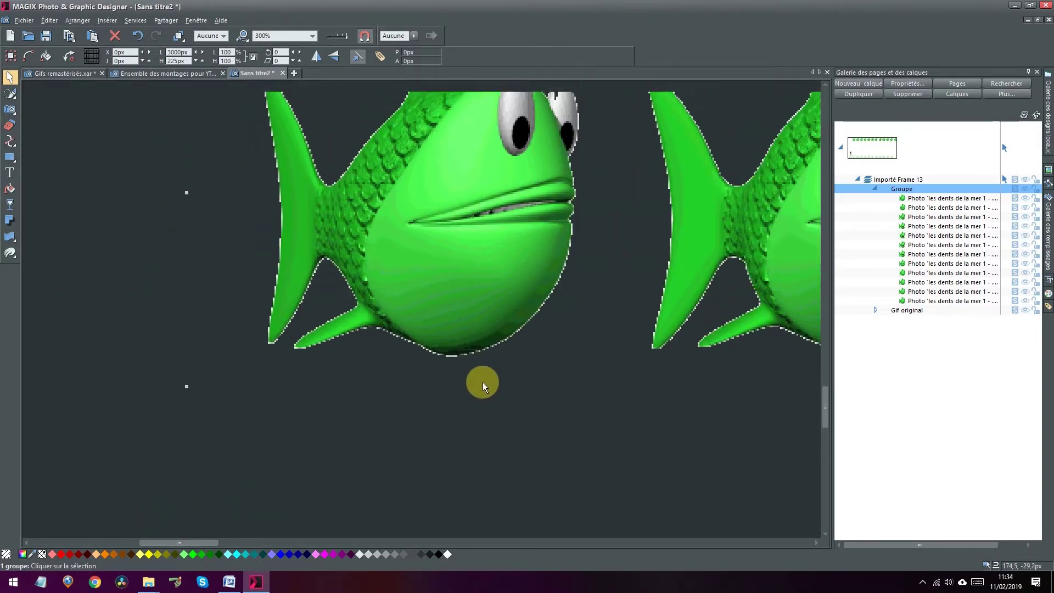
{"action": "scroll", "coordinate": [483, 381], "scroll_direction": "down", "scroll_amount": 1}
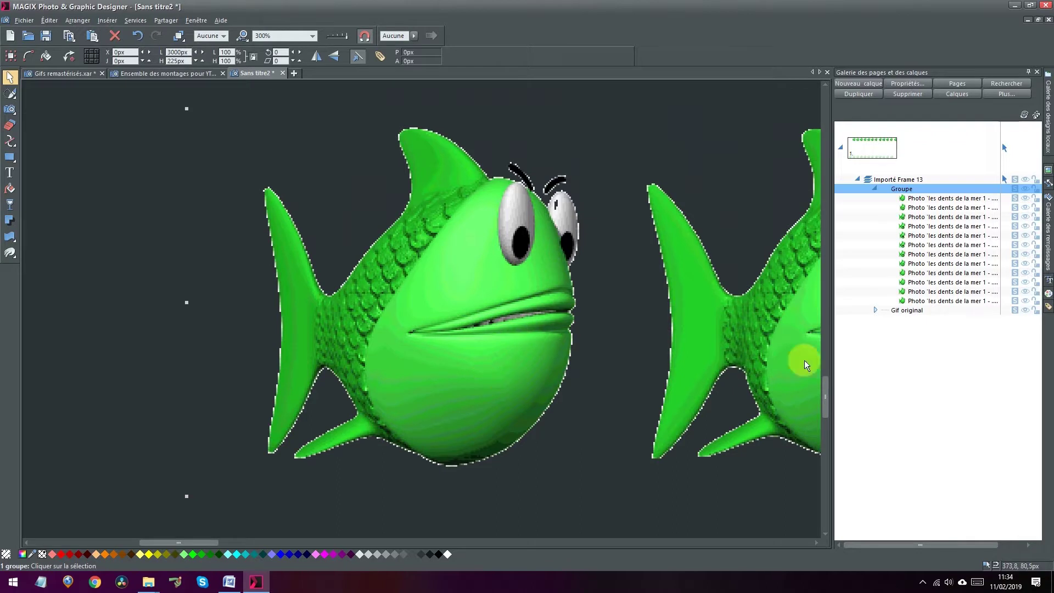
{"action": "left_click", "coordinate": [947, 302]}
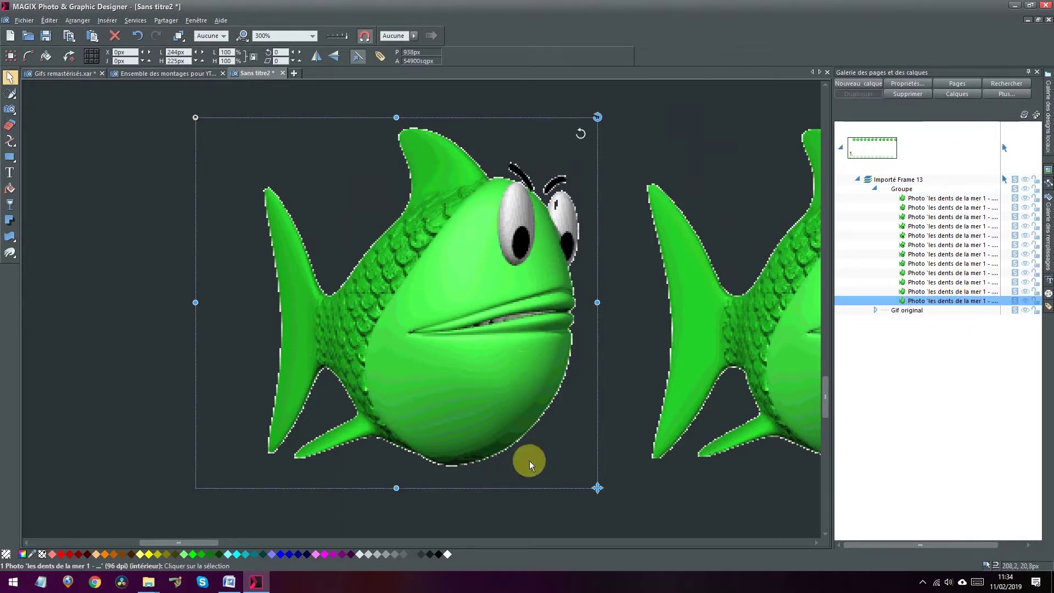
Trace the first fish's outline with straight lines from the upper tail tip along the back, around the dorsal fin, to the forehead.
{"action": "left_click", "coordinate": [10, 141]}
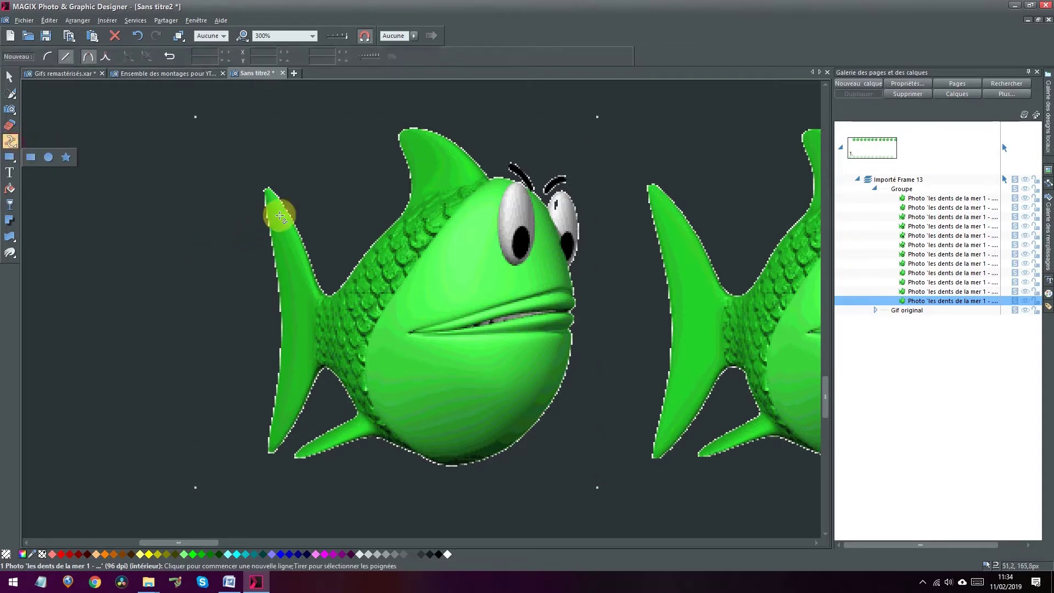
{"action": "left_click", "coordinate": [270, 198]}
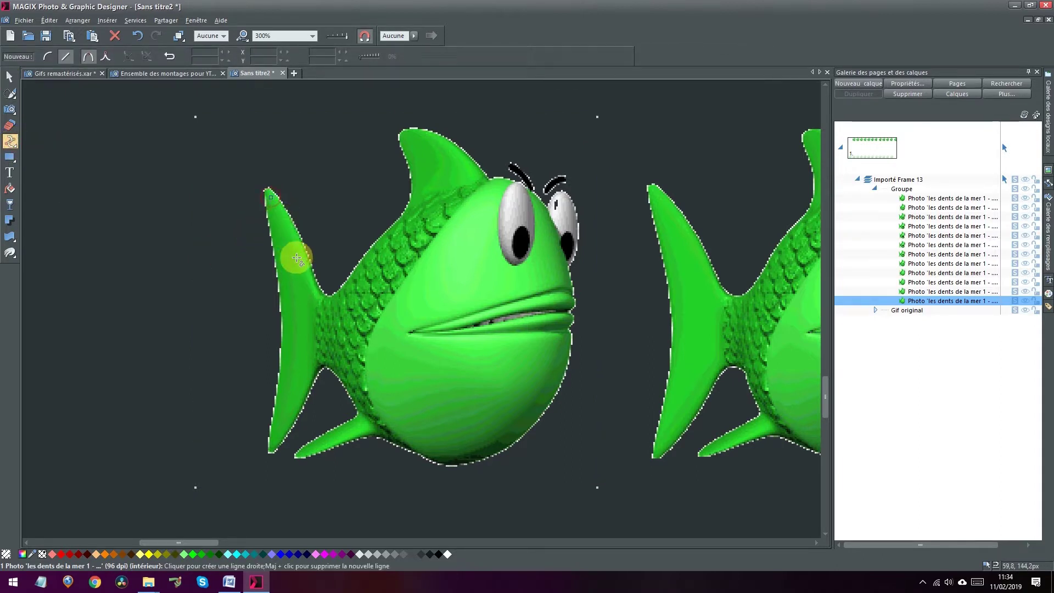
{"action": "left_click", "coordinate": [326, 306]}
{"action": "left_click", "coordinate": [421, 202]}
{"action": "left_click", "coordinate": [409, 145]}
{"action": "left_click", "coordinate": [416, 134]}
{"action": "left_click", "coordinate": [484, 180]}
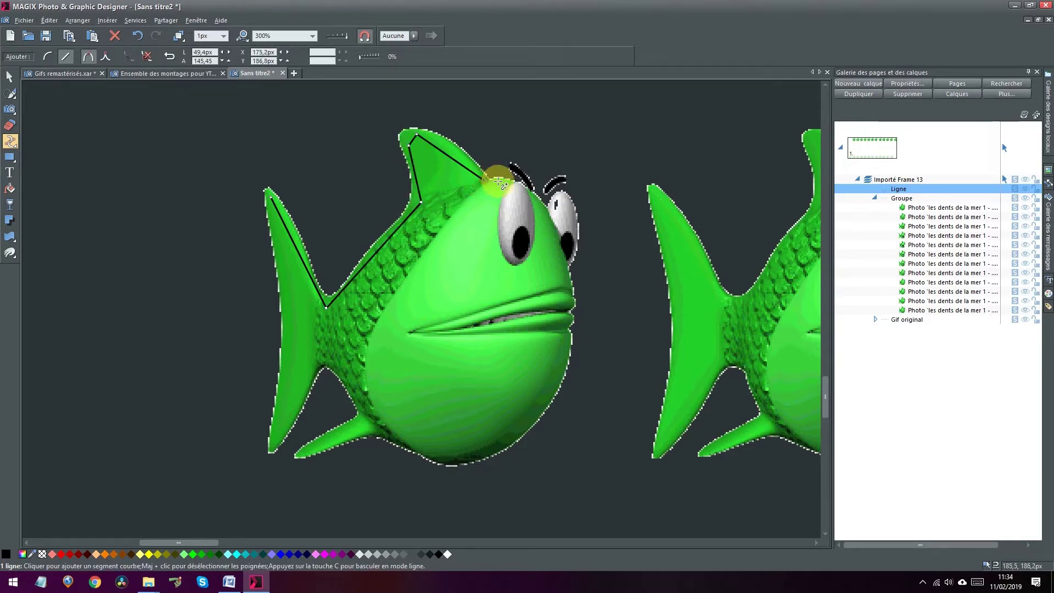
Continue the outline from the forehead around the far eye and down along the front of the lips.
{"action": "left_click", "coordinate": [546, 209]}
{"action": "left_click", "coordinate": [558, 197]}
{"action": "left_click", "coordinate": [574, 219]}
{"action": "left_click", "coordinate": [571, 263]}
{"action": "left_click", "coordinate": [565, 267]}
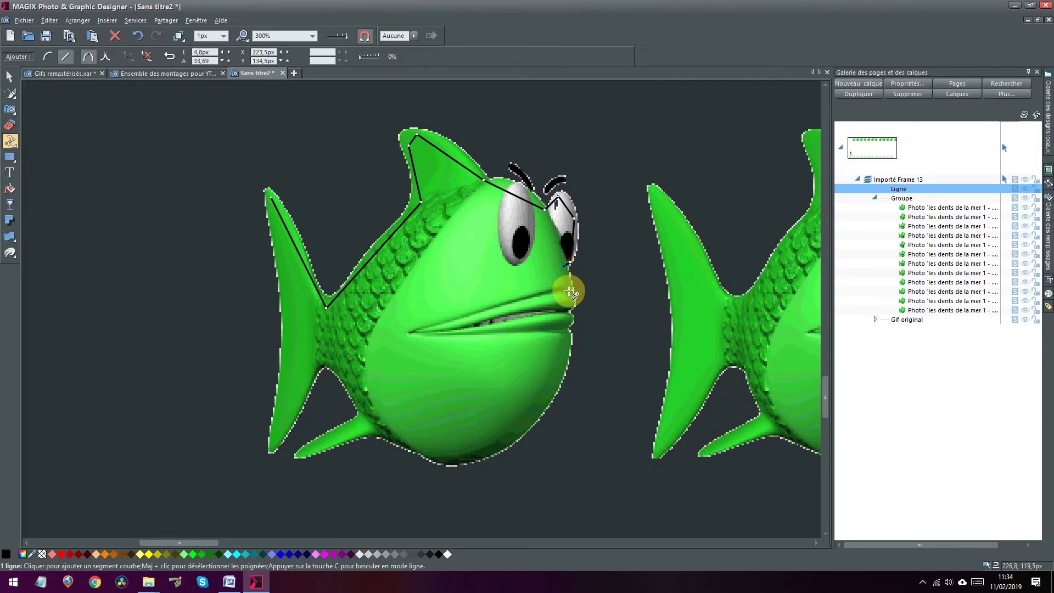
{"action": "left_click", "coordinate": [570, 300]}
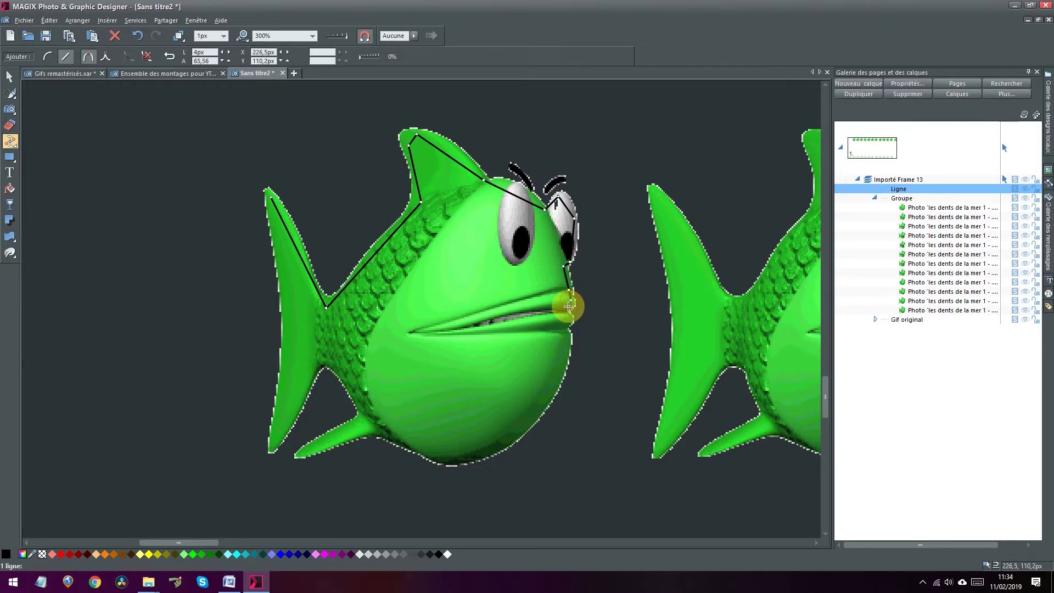
{"action": "left_click", "coordinate": [571, 313]}
{"action": "left_click", "coordinate": [568, 328]}
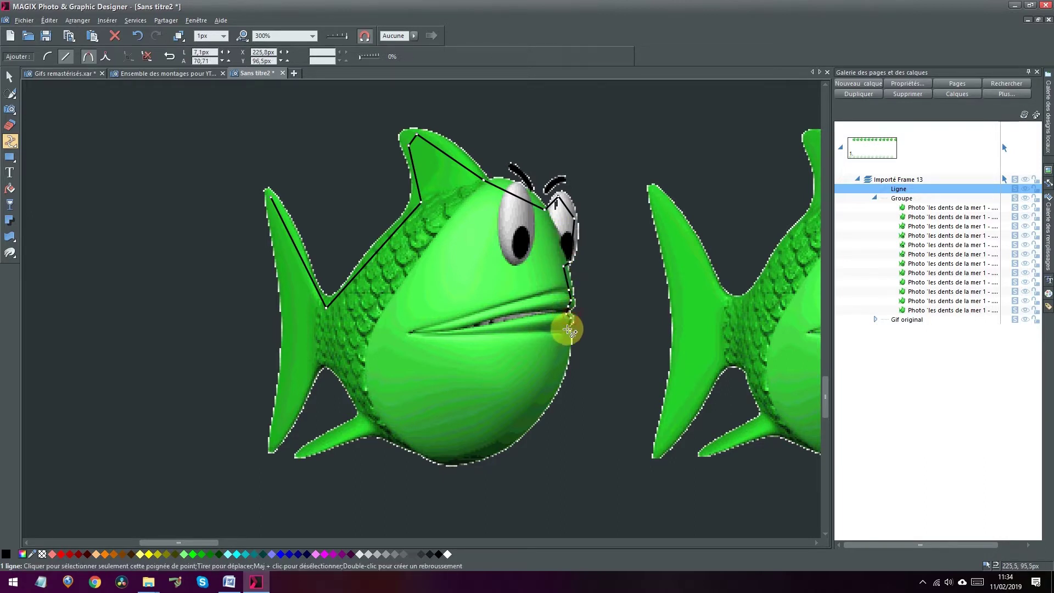
Complete the outline around the belly, lower fin and tail, closing it at the upper tail tip as a filled shape.
{"action": "left_click", "coordinate": [496, 448]}
{"action": "left_click", "coordinate": [401, 438]}
{"action": "left_click", "coordinate": [363, 429]}
{"action": "left_click", "coordinate": [307, 450]}
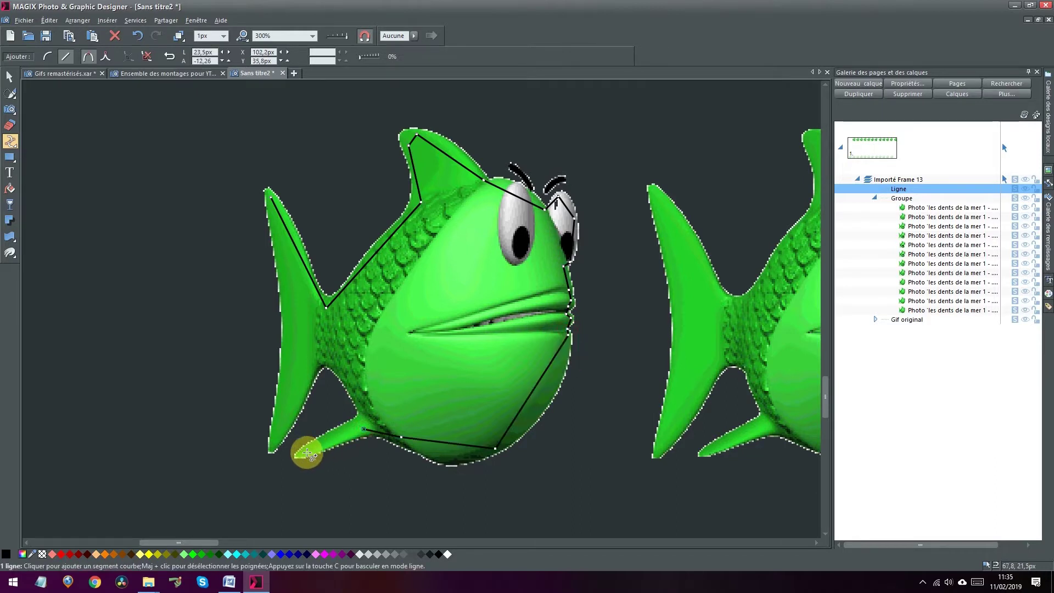
{"action": "left_click", "coordinate": [364, 412]}
{"action": "left_click", "coordinate": [331, 363]}
{"action": "left_click", "coordinate": [317, 362]}
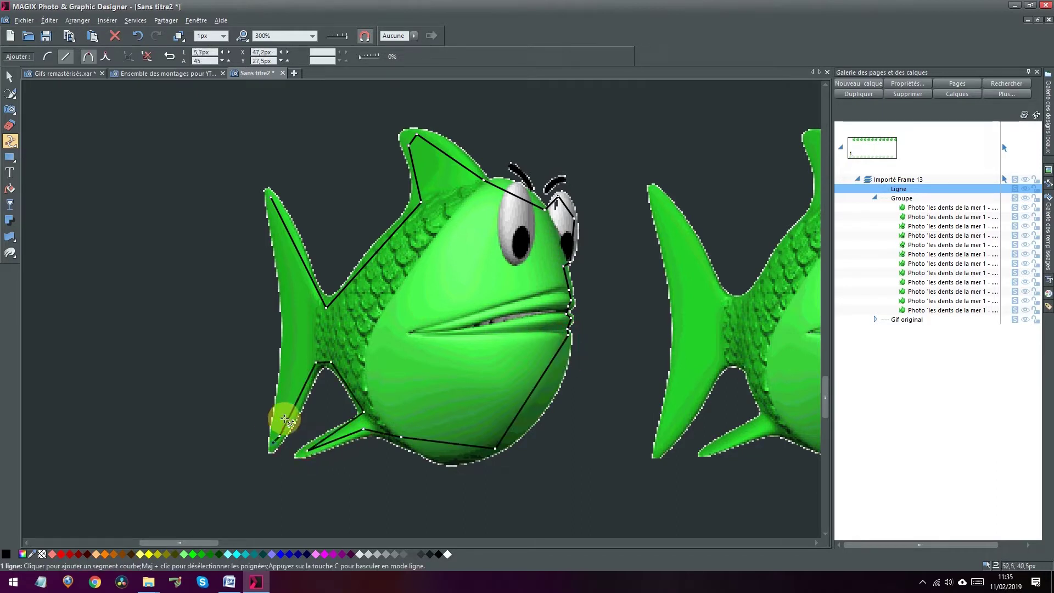
{"action": "left_click", "coordinate": [266, 193]}
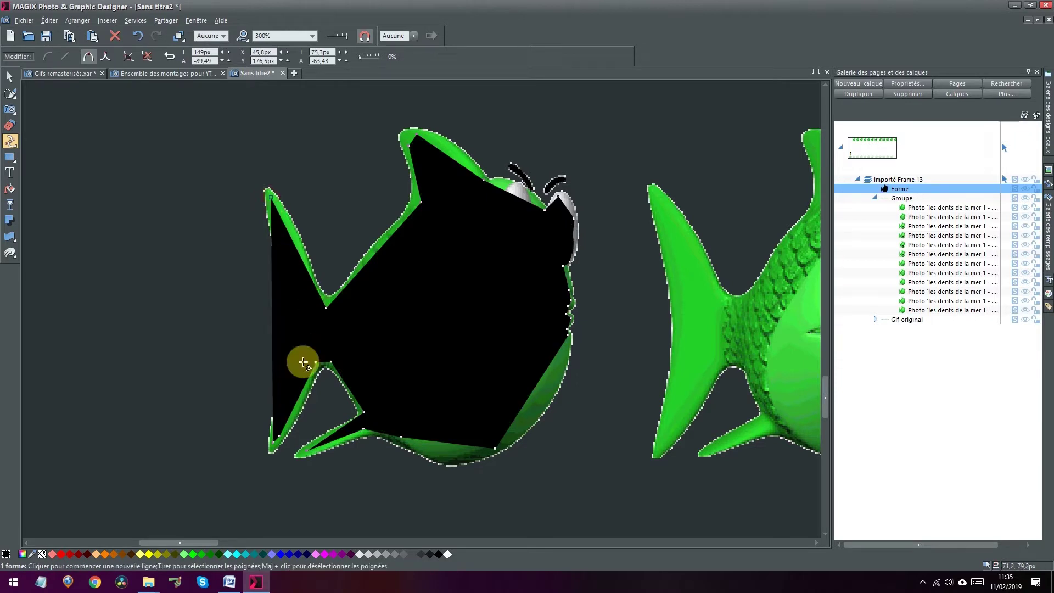
Set the traced shape's transparency to 42% and bend its straight segments to follow the fish's contour.
{"action": "left_click", "coordinate": [11, 208]}
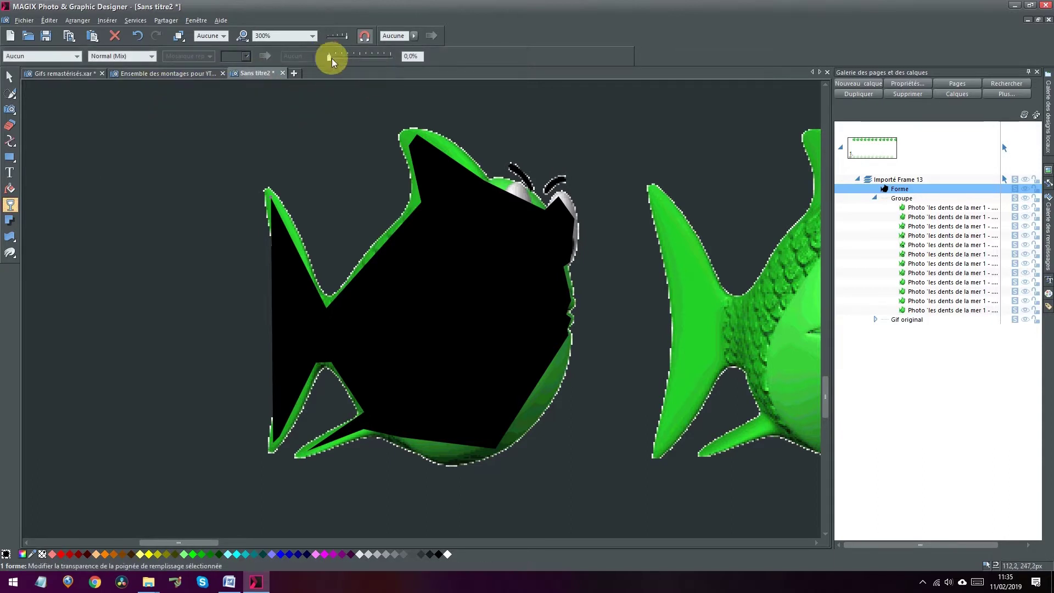
{"action": "left_click_drag", "start_coordinate": [330, 58], "coordinate": [355, 58]}
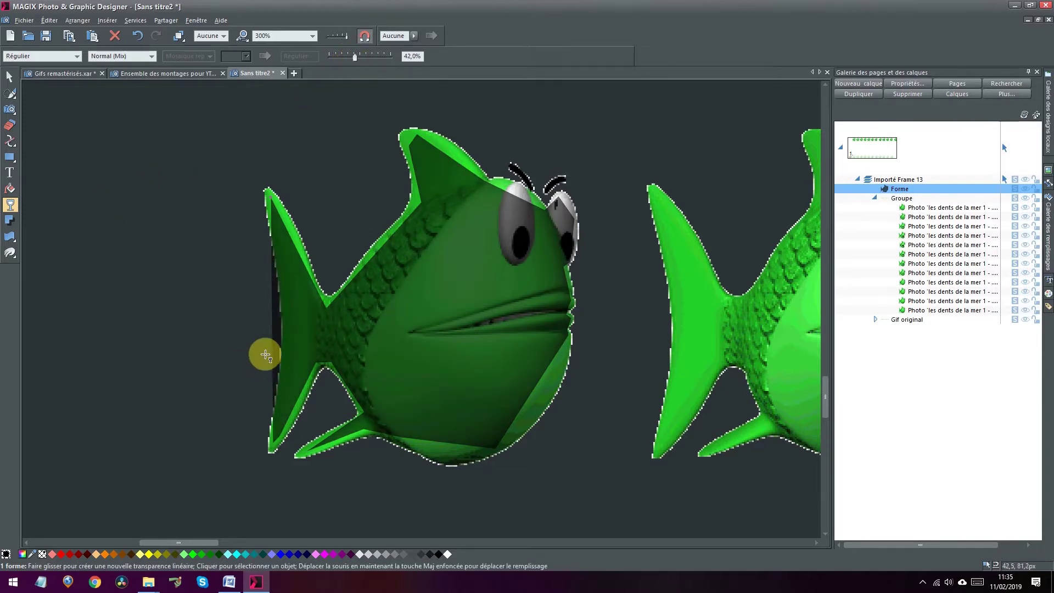
{"action": "left_click", "coordinate": [10, 141]}
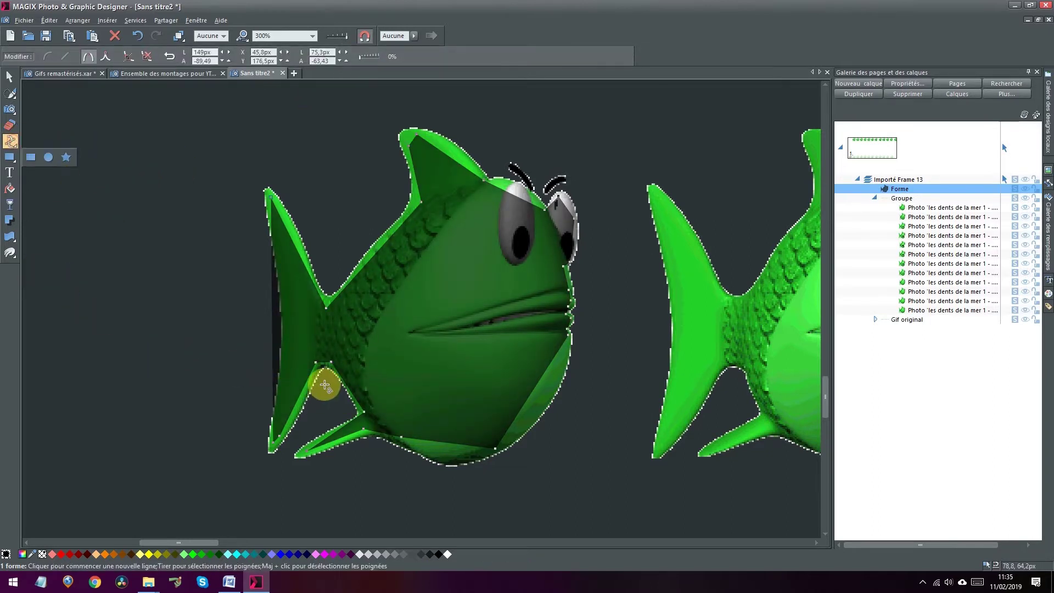
{"action": "left_click_drag", "start_coordinate": [273, 324], "coordinate": [286, 331]}
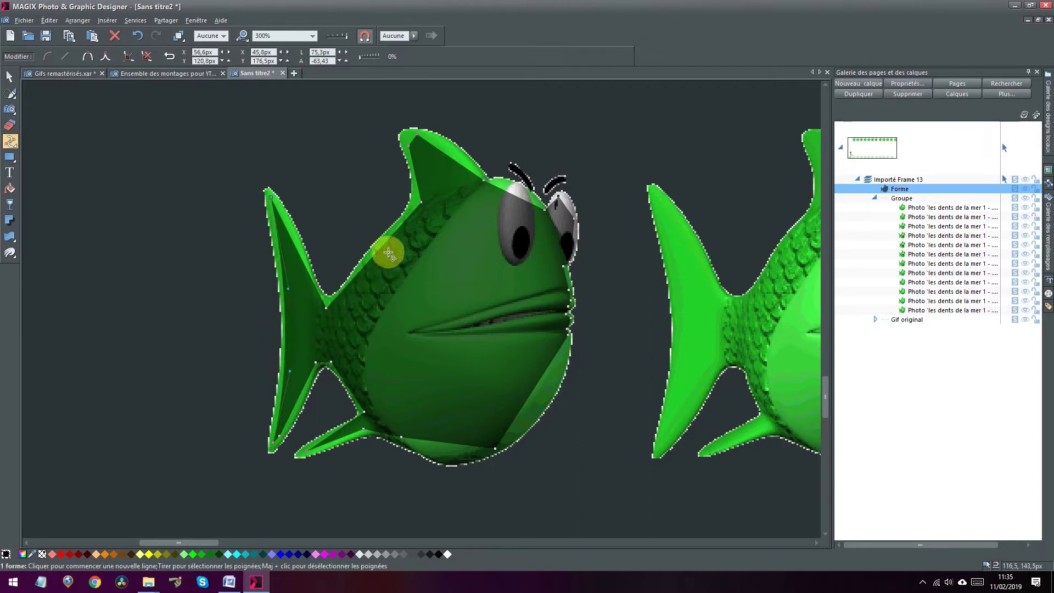
{"action": "left_click_drag", "start_coordinate": [386, 248], "coordinate": [379, 243]}
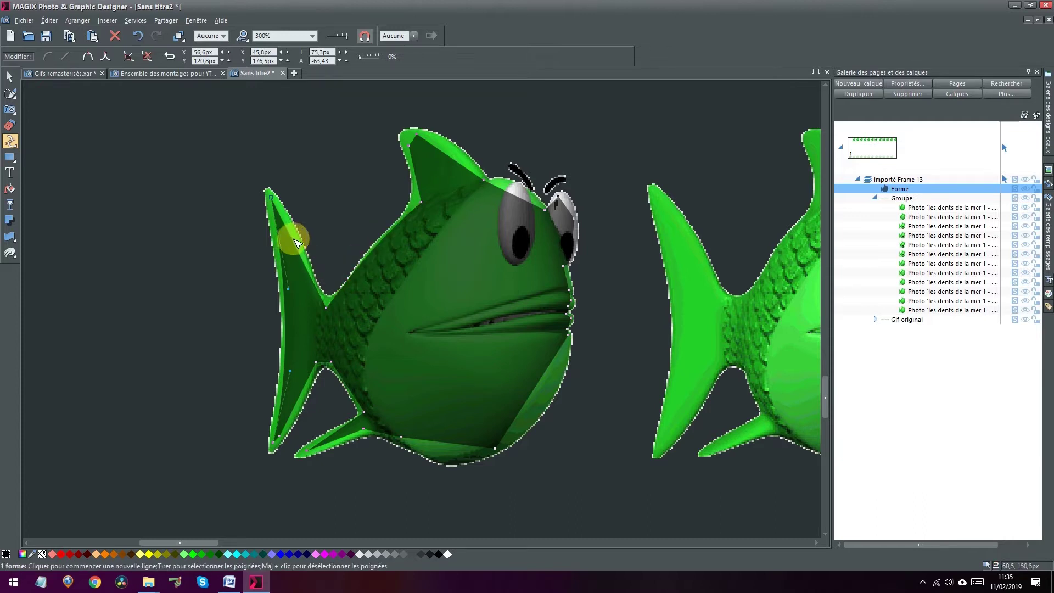
{"action": "left_click", "coordinate": [308, 268]}
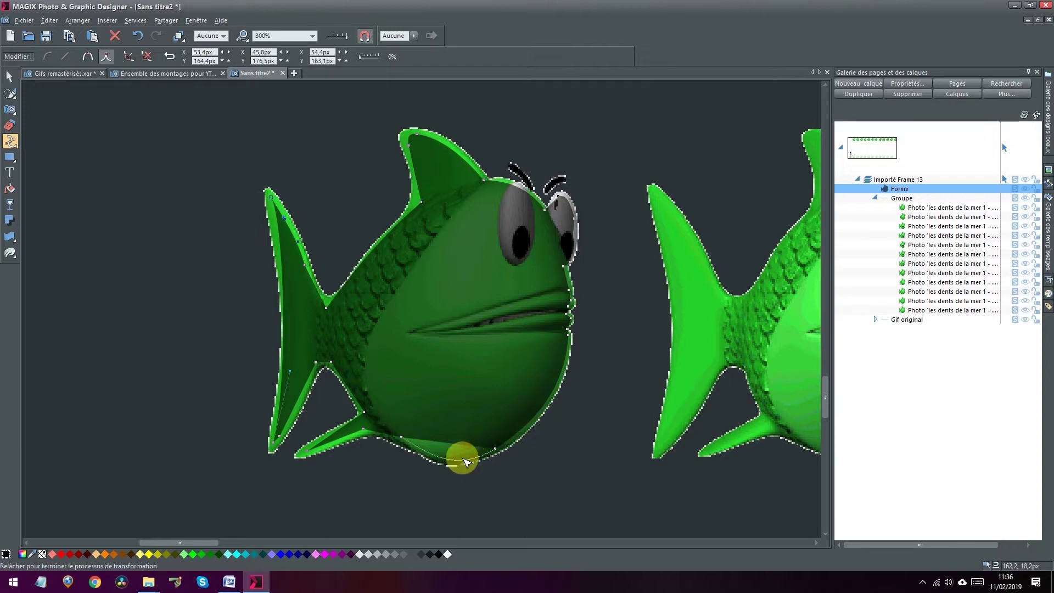
Move the traced shape into the group directly above the first fish's photo and combine both with Croiser des formes.
{"action": "left_click", "coordinate": [901, 192]}
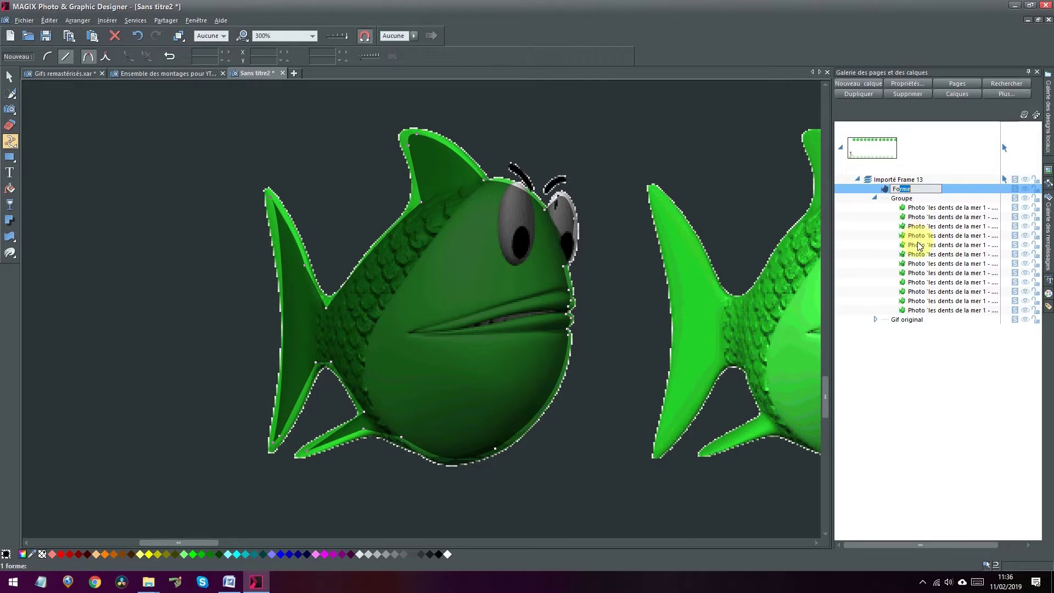
{"action": "left_click_drag", "start_coordinate": [918, 248], "coordinate": [912, 307]}
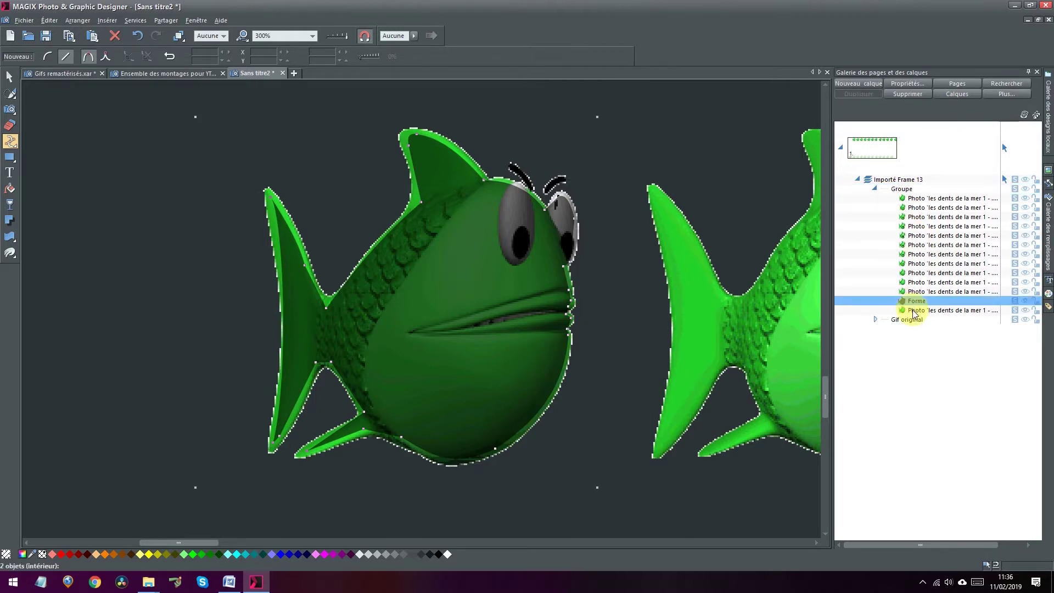
{"action": "left_click", "coordinate": [915, 310], "text": "ctrl"}
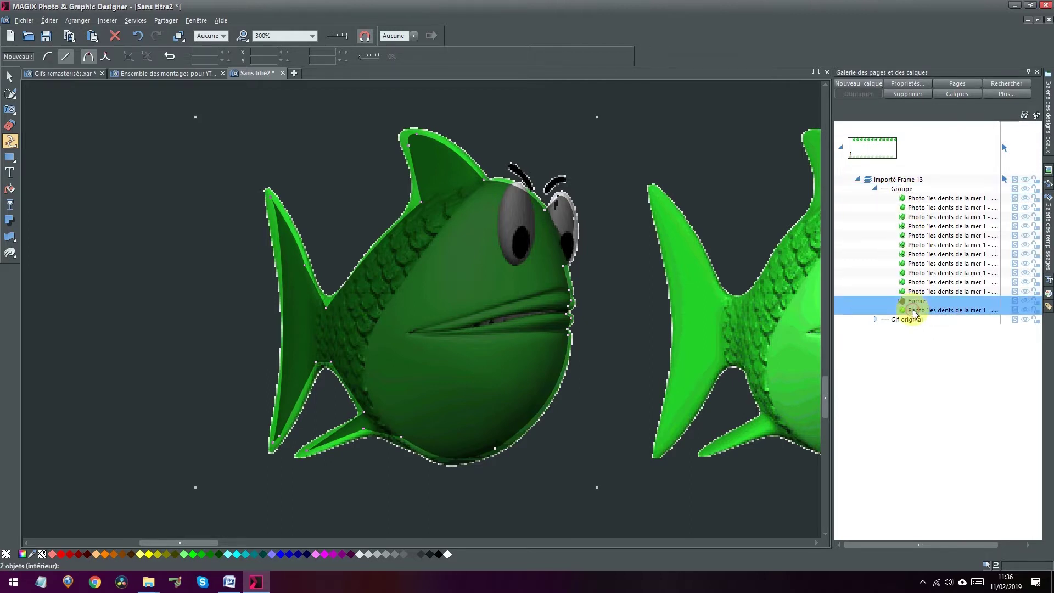
{"action": "left_click", "coordinate": [78, 21]}
{"action": "mouse_move", "coordinate": [99, 220]}
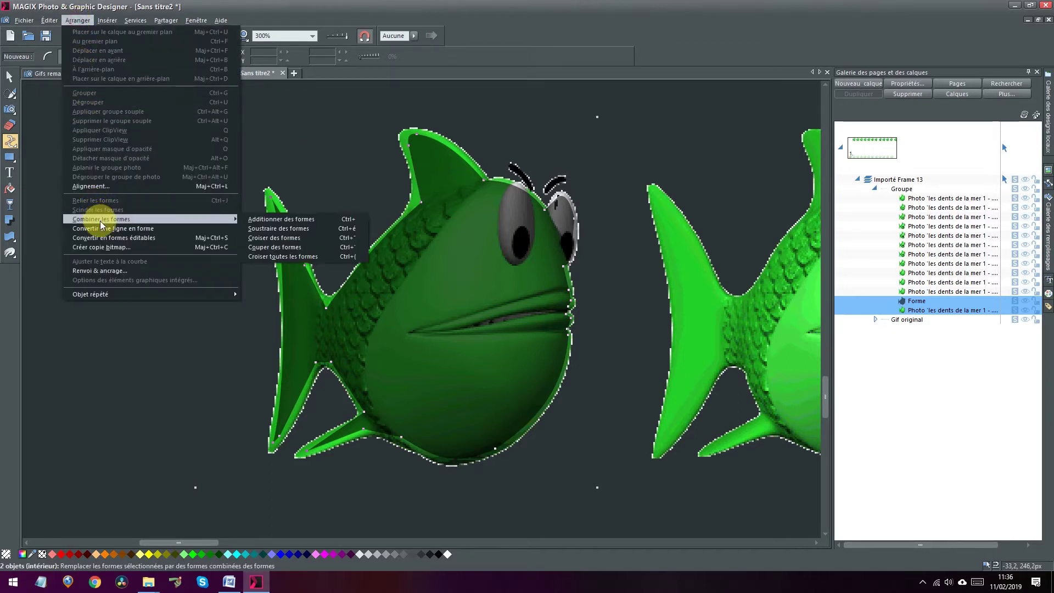
{"action": "left_click", "coordinate": [272, 237]}
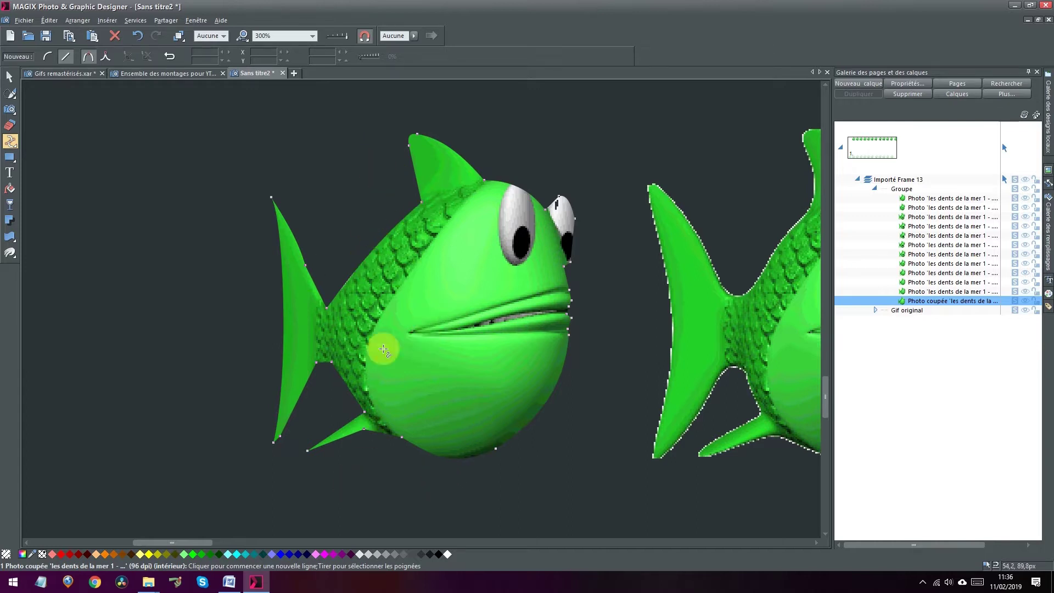
Move the whole unnamed group of fish up onto the Gif original row, at X 45.8 px, Y 0 px, so the fish overlap.
{"action": "mouse_move", "coordinate": [190, 545]}
{"action": "left_mouse_down"}
{"action": "mouse_move", "coordinate": [210, 542]}
{"action": "mouse_move", "coordinate": [201, 542]}
{"action": "left_mouse_up"}
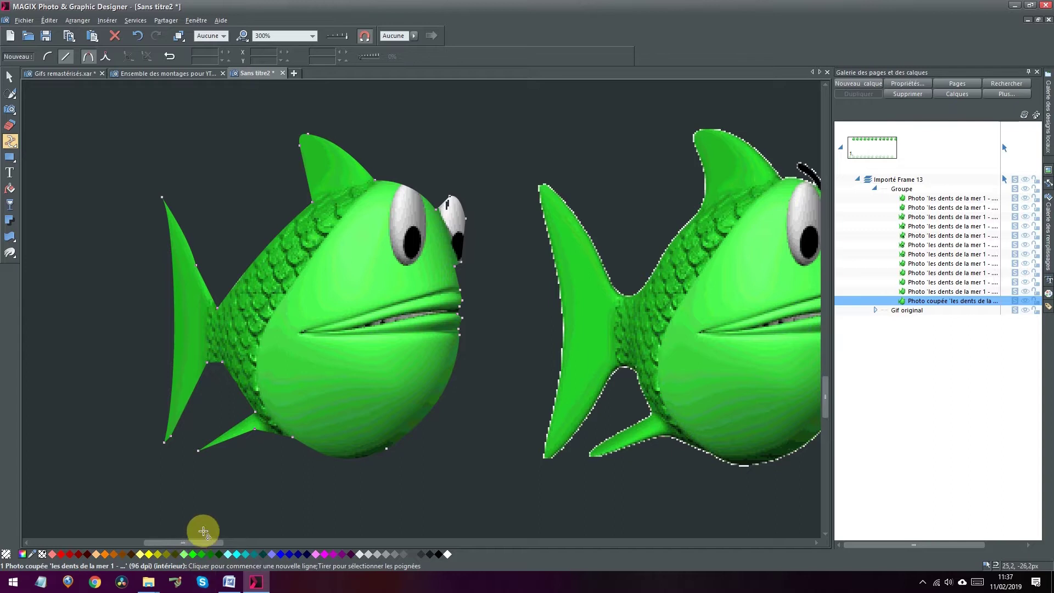
{"action": "left_click", "coordinate": [225, 542]}
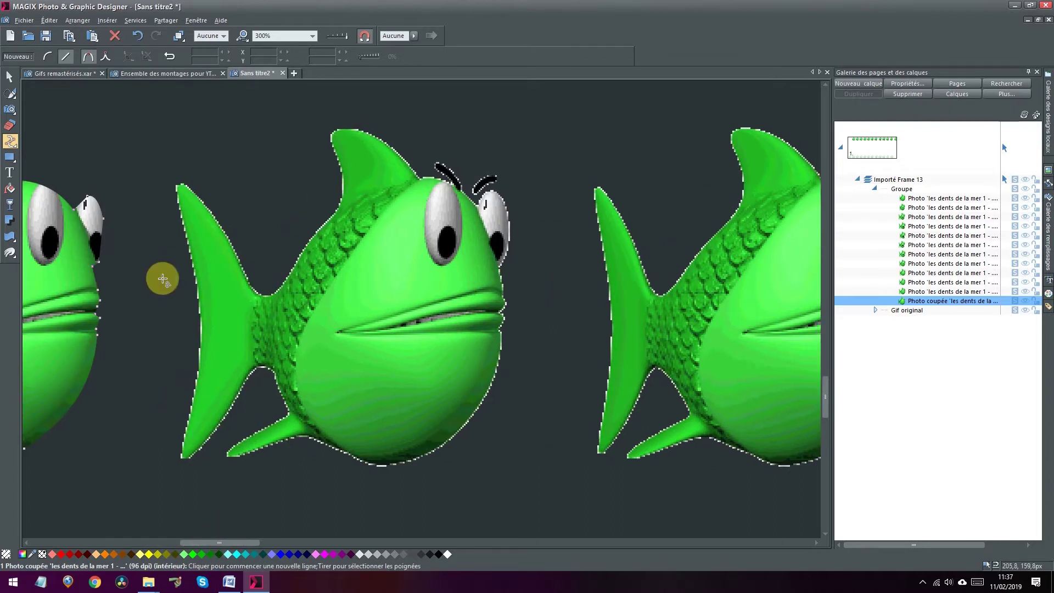
{"action": "left_click", "coordinate": [312, 36]}
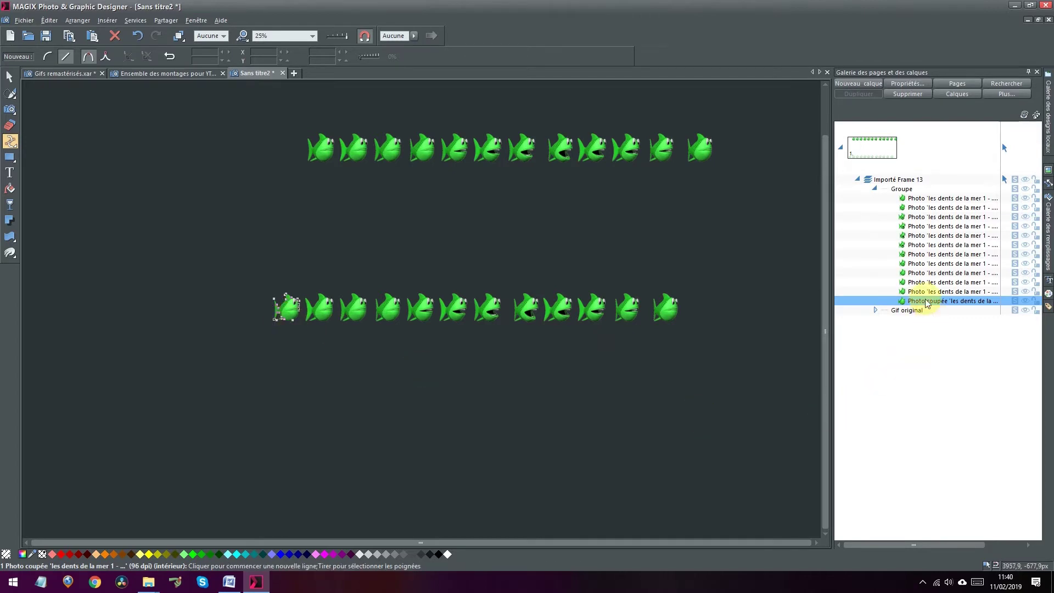
{"action": "left_click", "coordinate": [901, 189]}
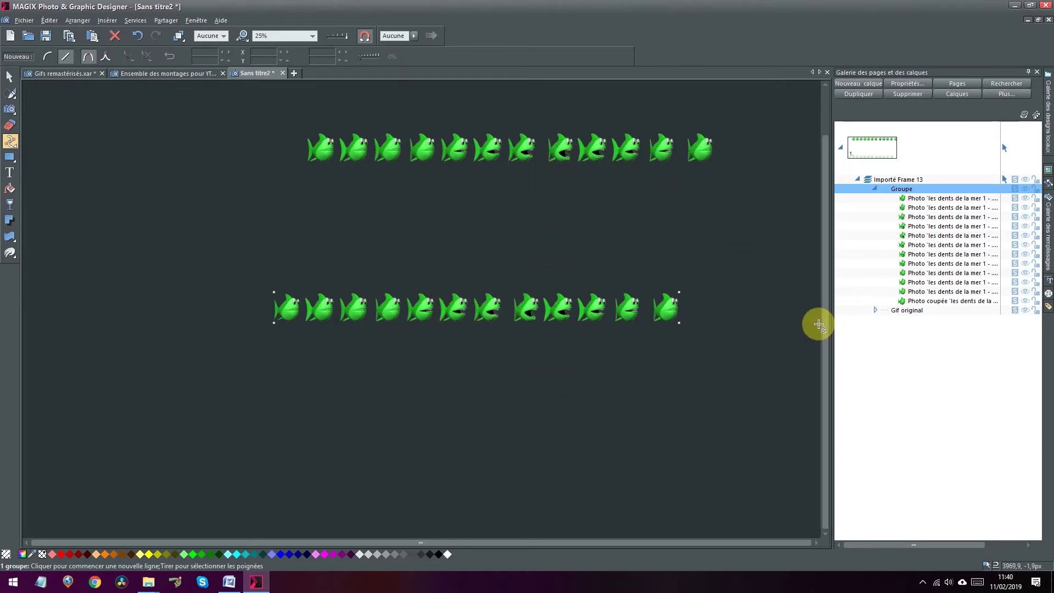
{"action": "left_click", "coordinate": [10, 77]}
{"action": "left_click_drag", "start_coordinate": [413, 313], "coordinate": [447, 146]}
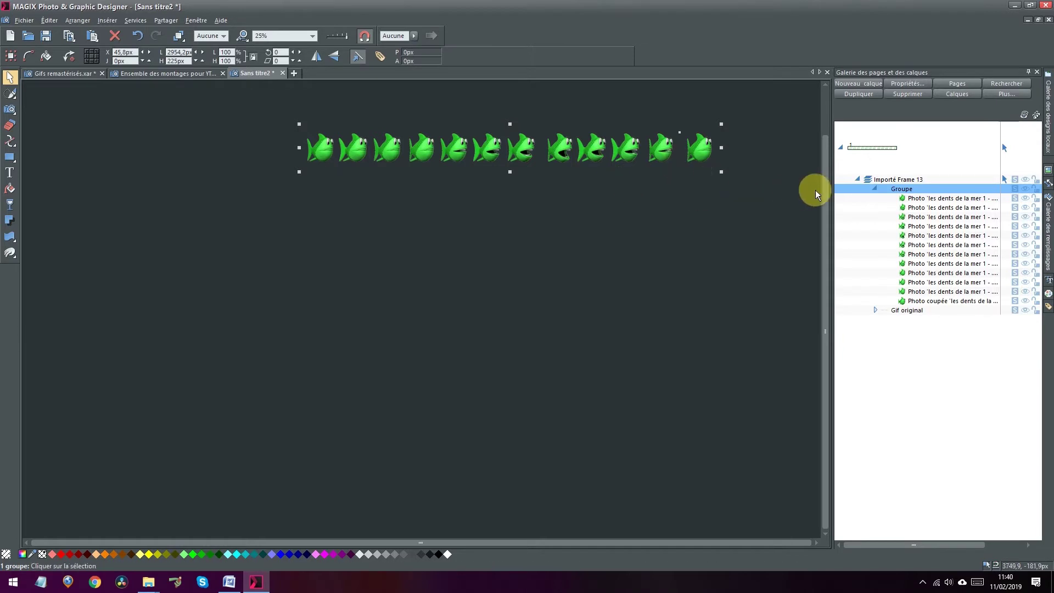
{"action": "left_click_drag", "start_coordinate": [829, 188], "coordinate": [821, 123]}
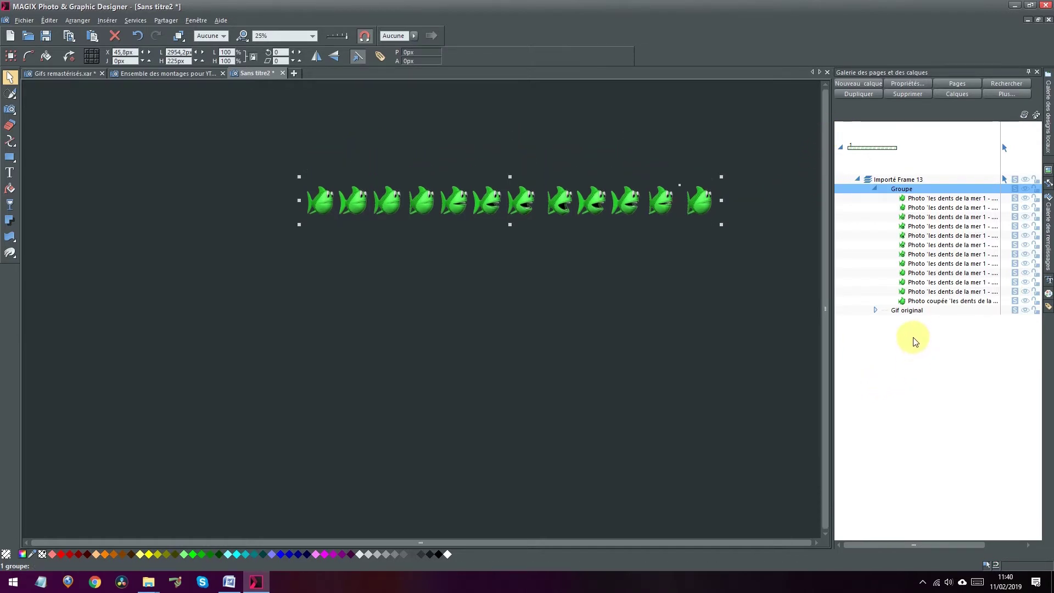
Collapse the unnamed group and set the Gif original group's transparency to 100%.
{"action": "left_click", "coordinate": [873, 191]}
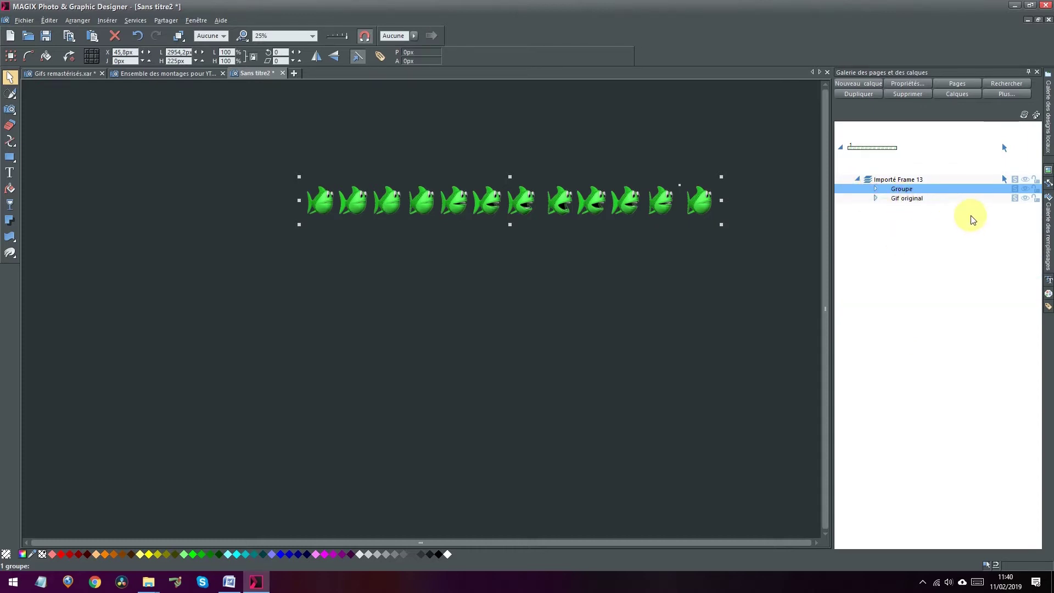
{"action": "left_click", "coordinate": [908, 199]}
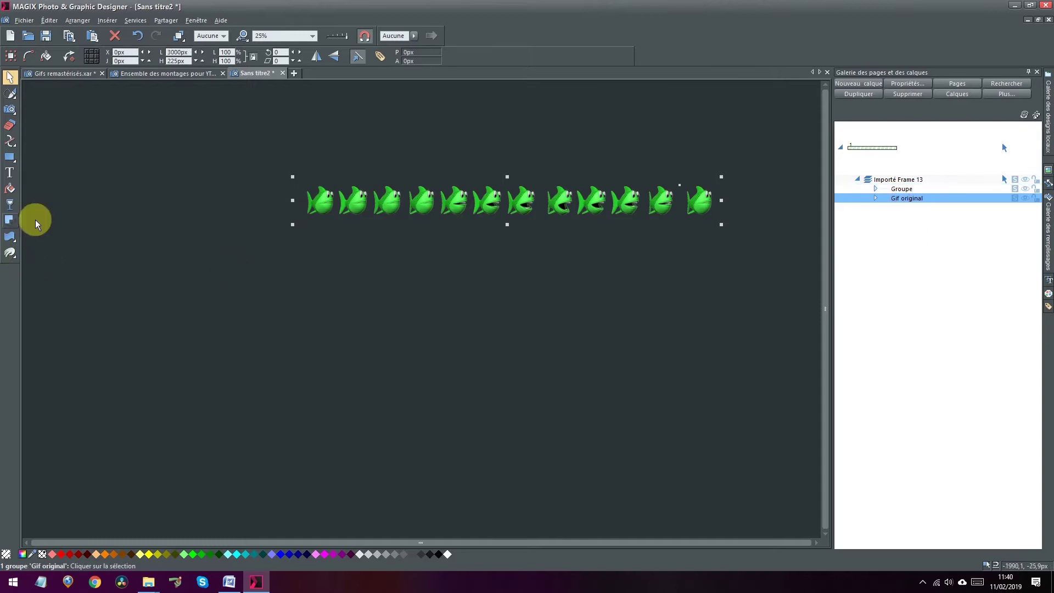
{"action": "left_click", "coordinate": [13, 205]}
{"action": "left_click_drag", "start_coordinate": [329, 58], "coordinate": [398, 68]}
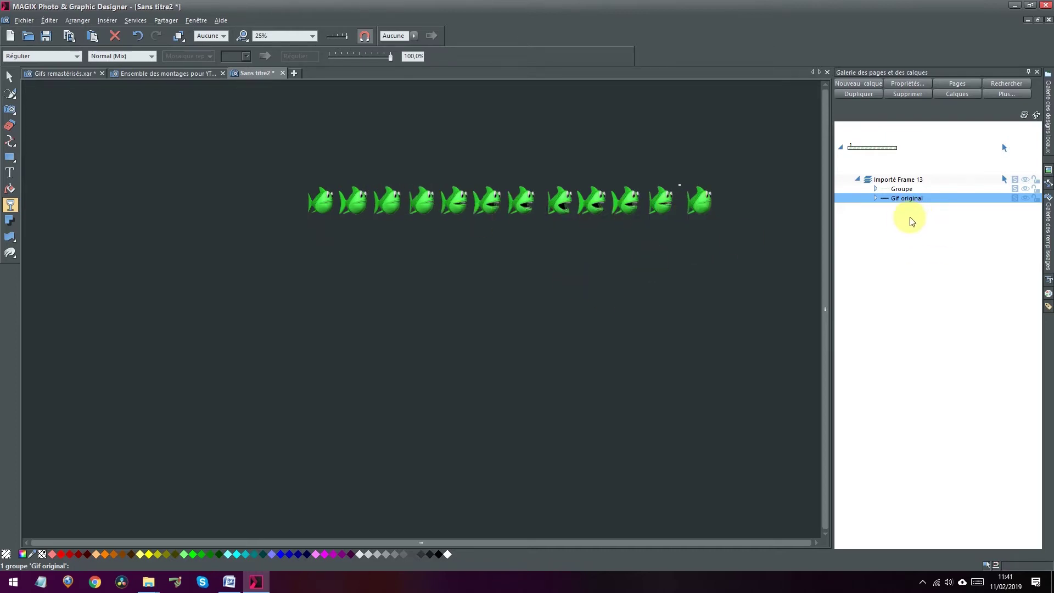
Try a PNG export of both groups together under the existing file name série les dents de la mer.png, and cancel it.
{"action": "left_click", "coordinate": [902, 189], "text": "ctrl"}
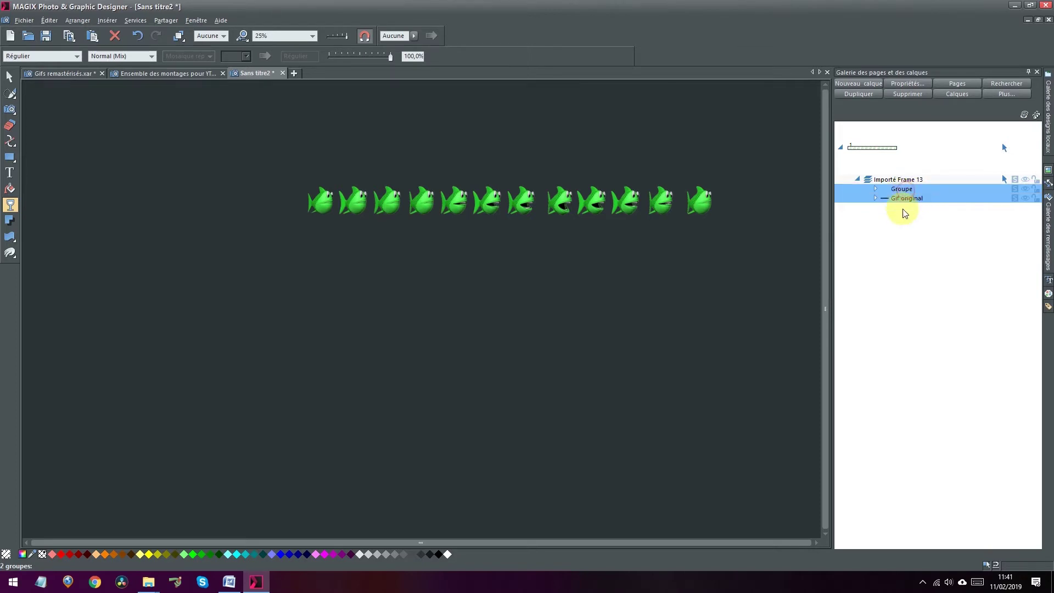
{"action": "left_click", "coordinate": [22, 22]}
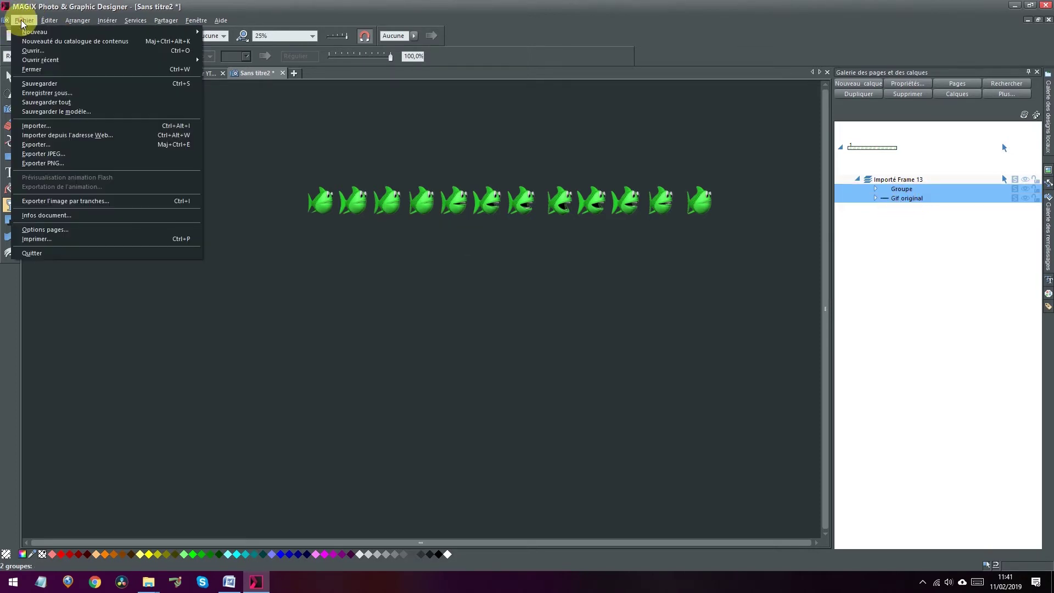
{"action": "left_click", "coordinate": [48, 164]}
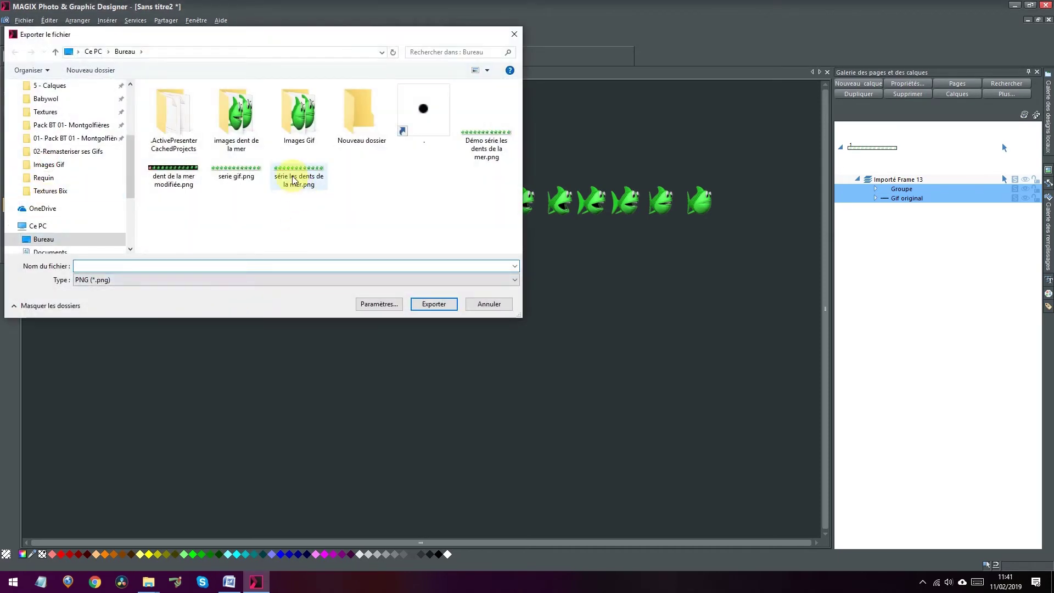
{"action": "left_click", "coordinate": [301, 177]}
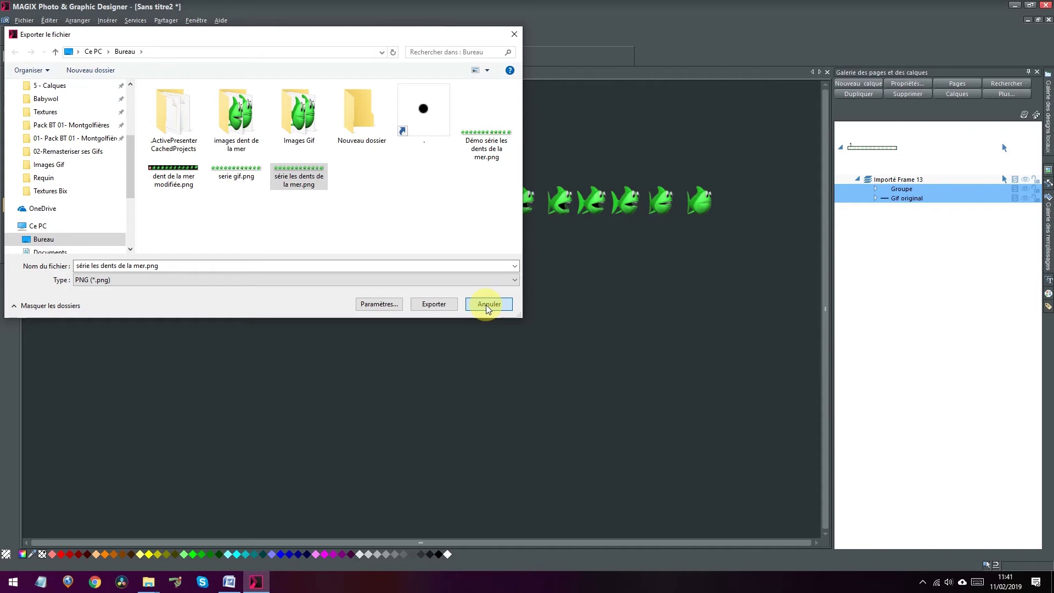
{"action": "left_click", "coordinate": [488, 306]}
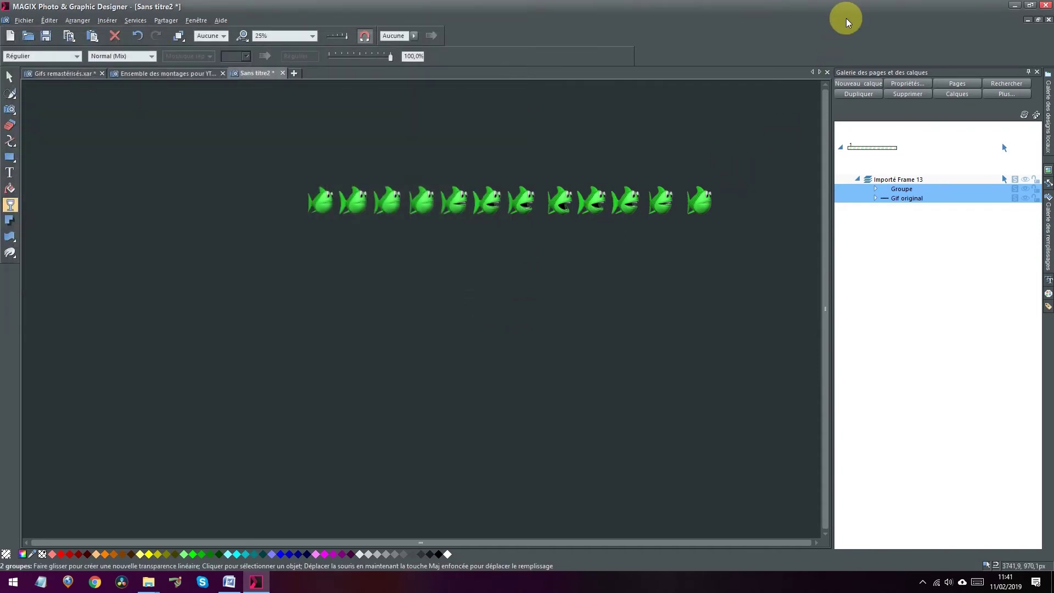
Close MAGIX Photo & Graphic Designer and switch to BluffTitler.
{"action": "left_click", "coordinate": [1048, 7]}
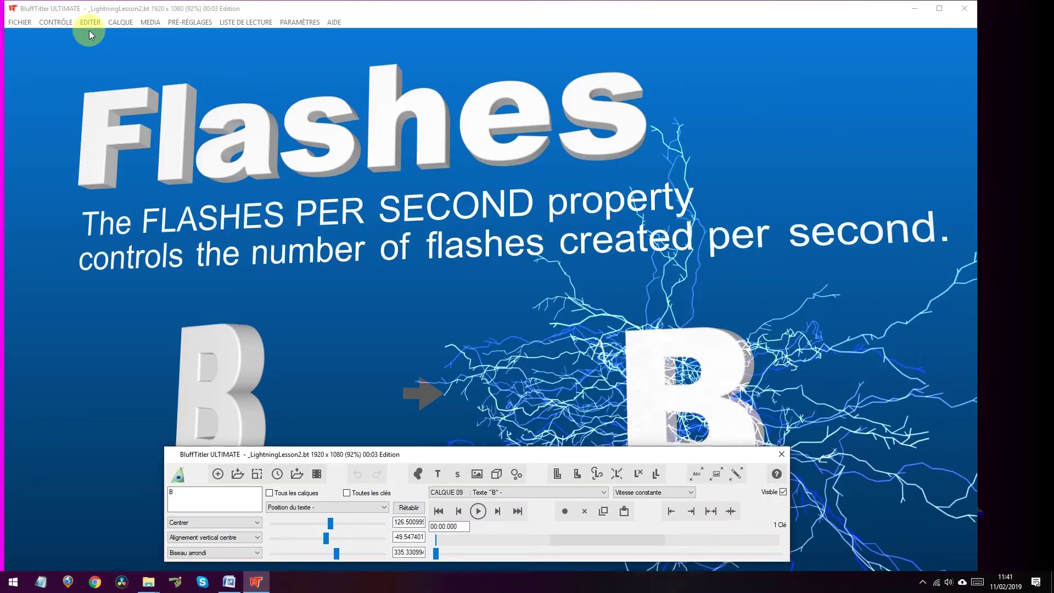
Create a new untitled show and delete its default BluffTitler text layer.
{"action": "left_click", "coordinate": [20, 22]}
{"action": "left_click", "coordinate": [53, 35]}
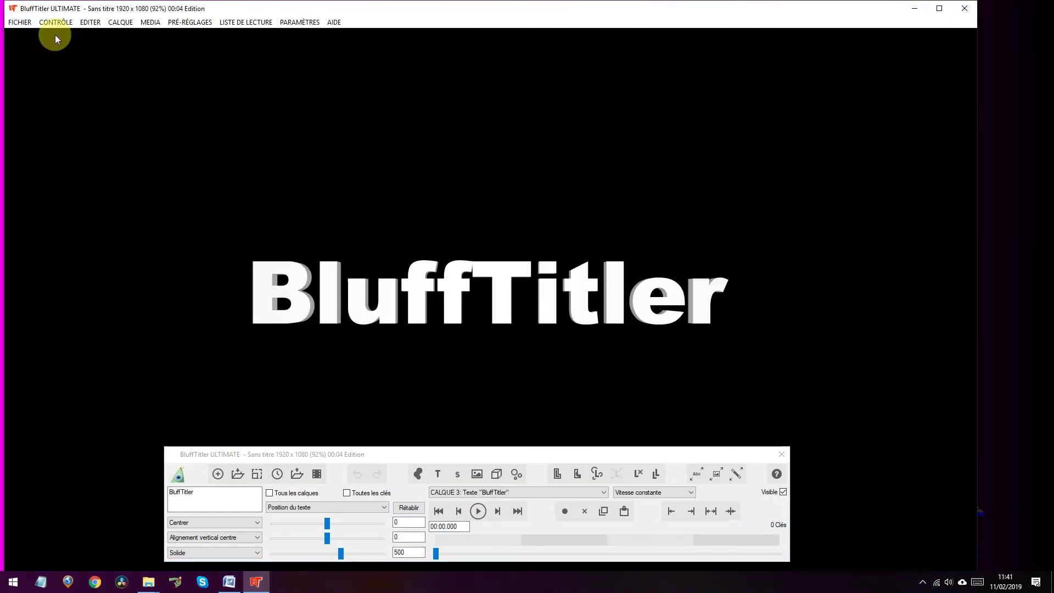
{"action": "left_click", "coordinate": [638, 473]}
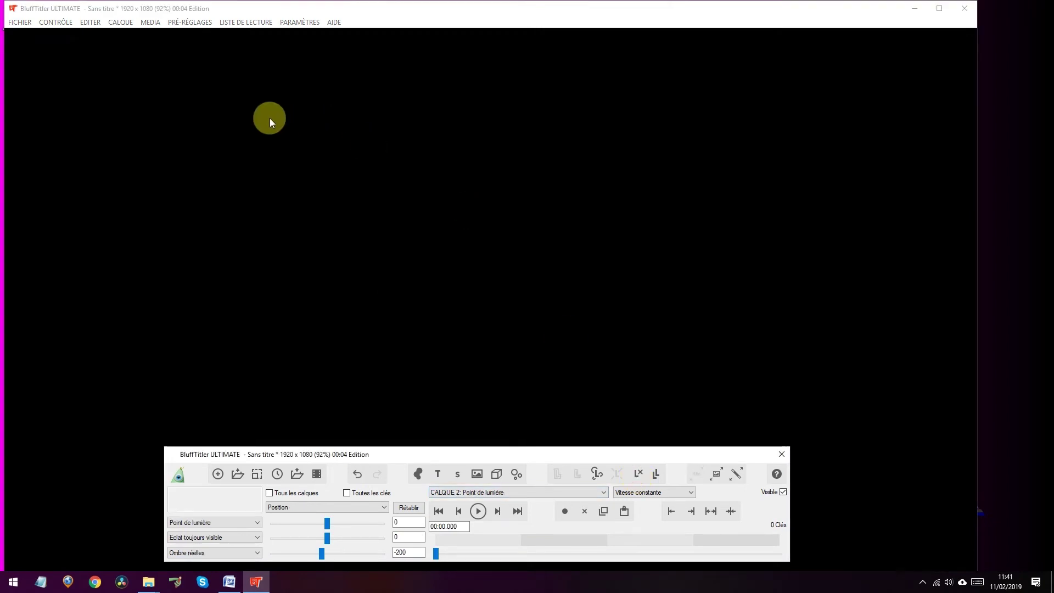
Add a plasma layer using the Caribbean preset as the turquoise background.
{"action": "left_click", "coordinate": [120, 22]}
{"action": "mouse_move", "coordinate": [261, 35]}
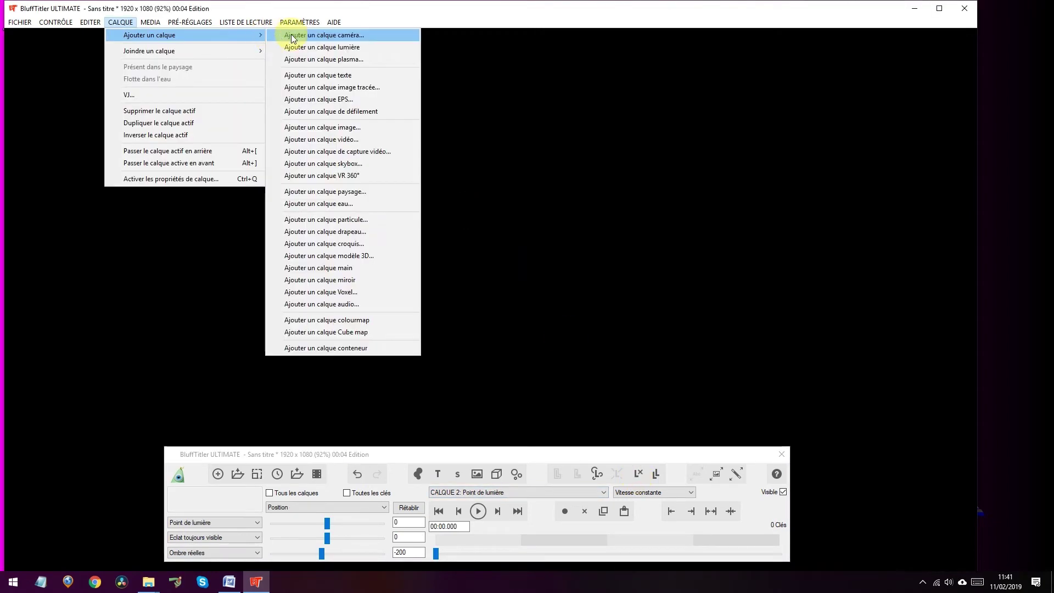
{"action": "left_click", "coordinate": [332, 59]}
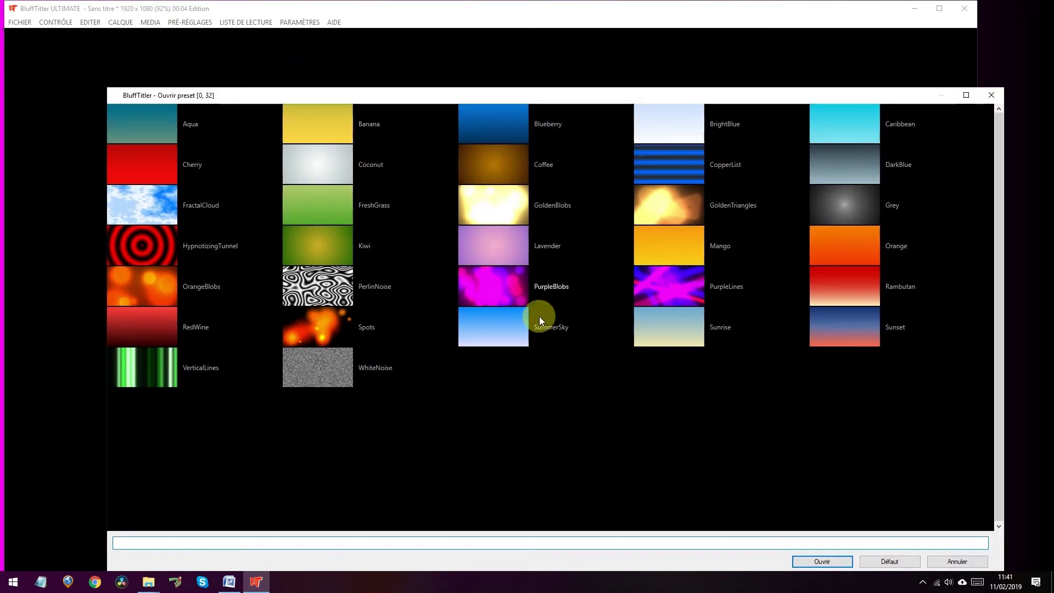
{"action": "left_click", "coordinate": [818, 564]}
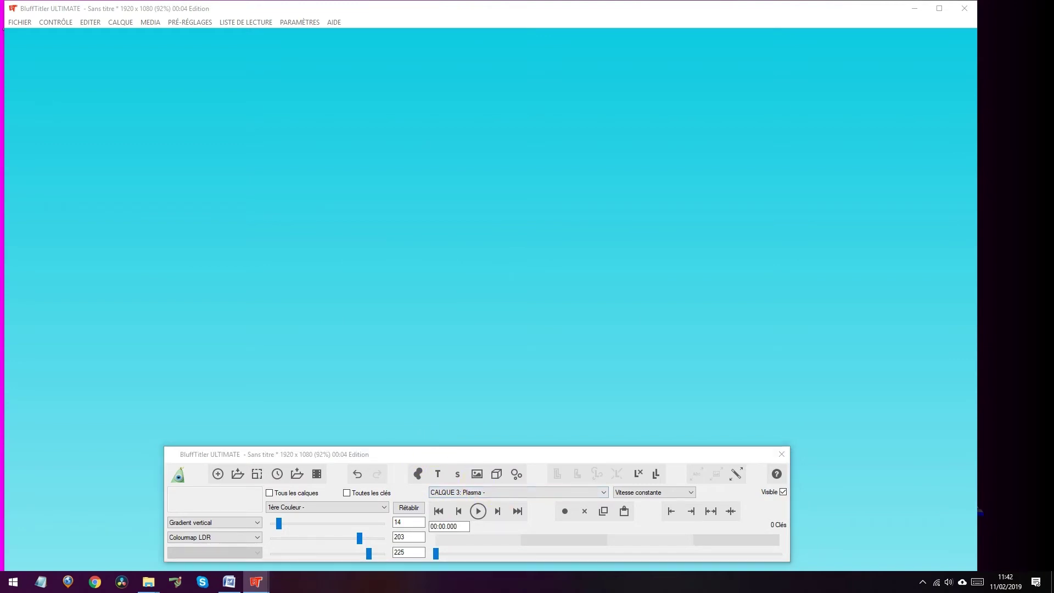
Add a picture layer from the desktop image série les dents de la mer.png.
{"action": "left_click", "coordinate": [477, 476]}
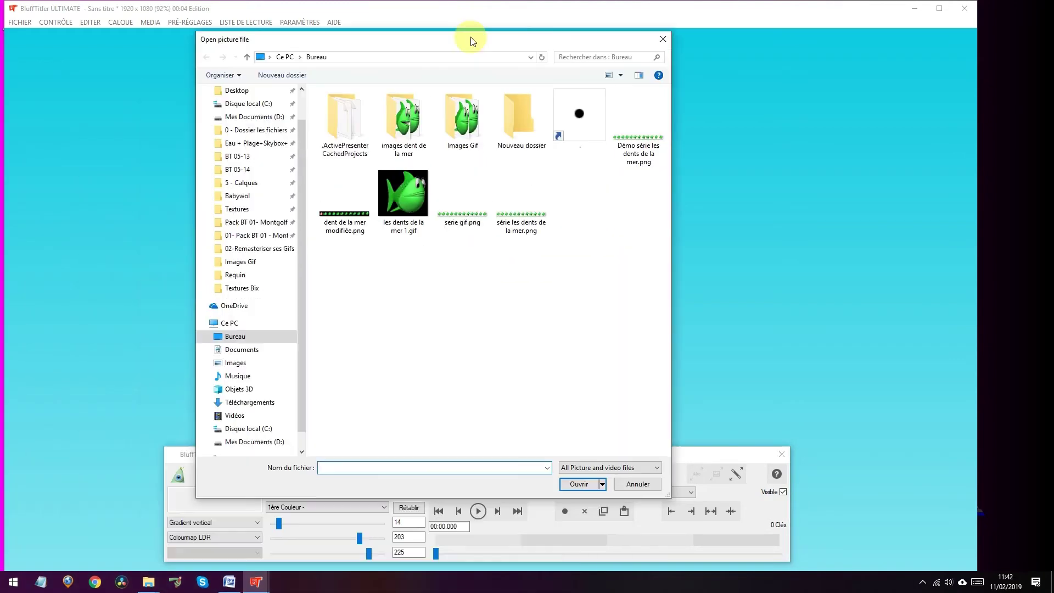
{"action": "left_click_drag", "start_coordinate": [470, 38], "coordinate": [479, 13]}
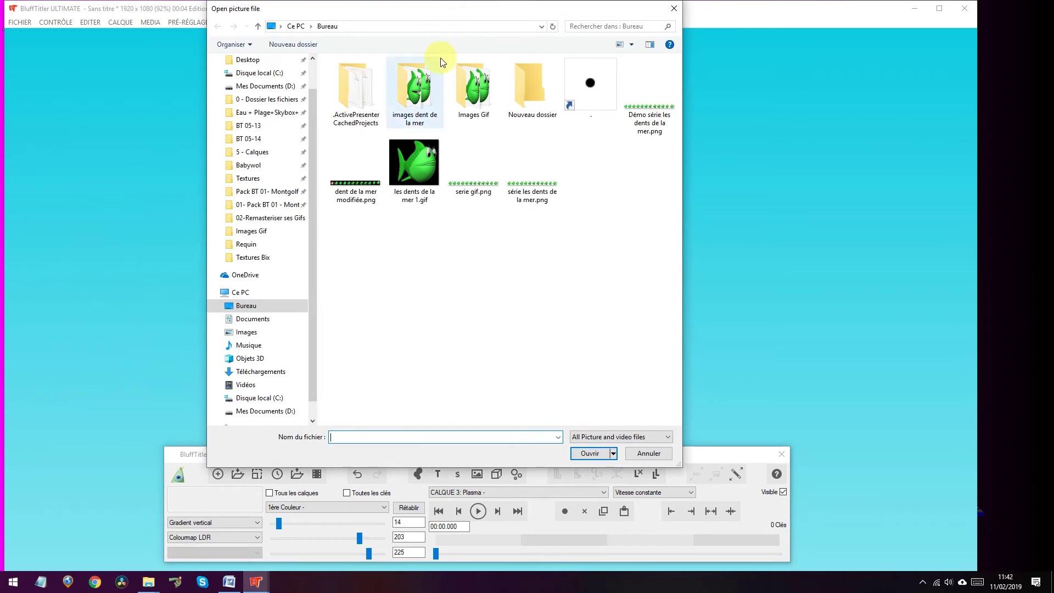
{"action": "left_click", "coordinate": [532, 191]}
{"action": "left_click", "coordinate": [585, 454]}
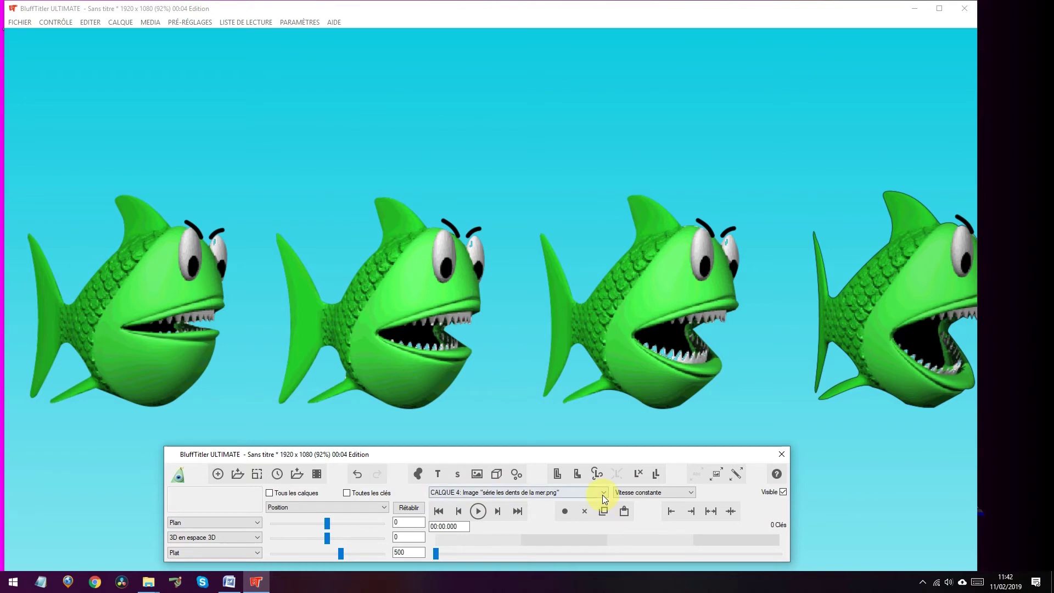
Apply changes to all keys, set the fish layer's horizontal filmstrip image count to 12, and preview the animation.
{"action": "left_click", "coordinate": [384, 507]}
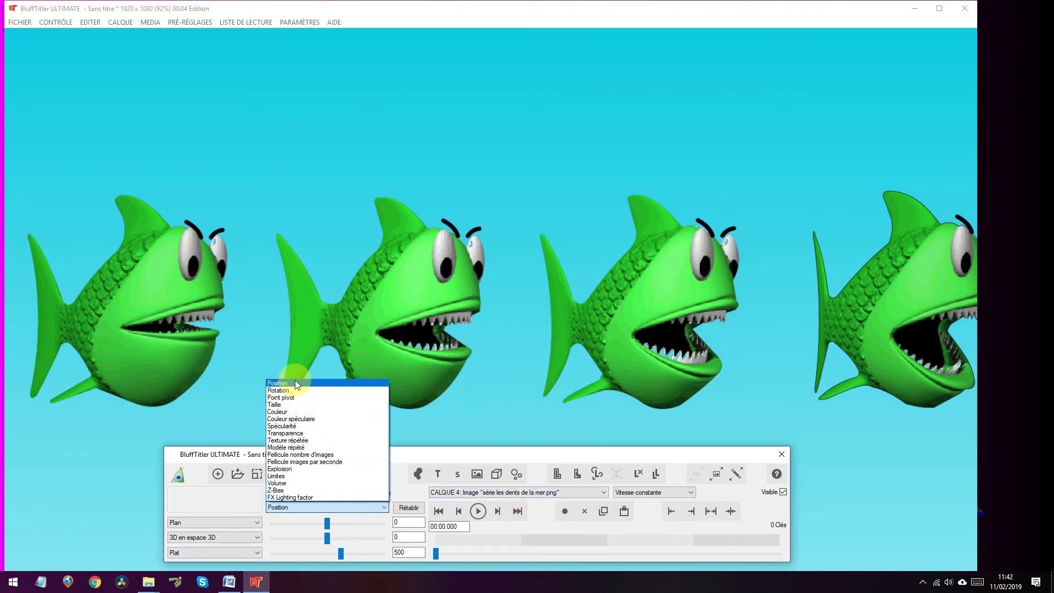
{"action": "left_click", "coordinate": [319, 455]}
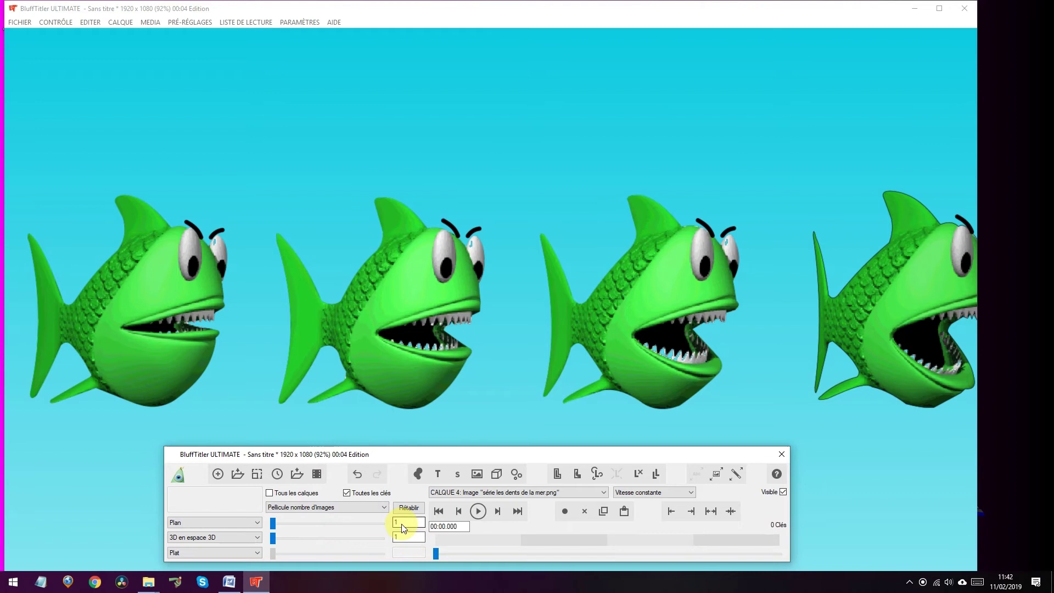
{"action": "type", "text": "2"}
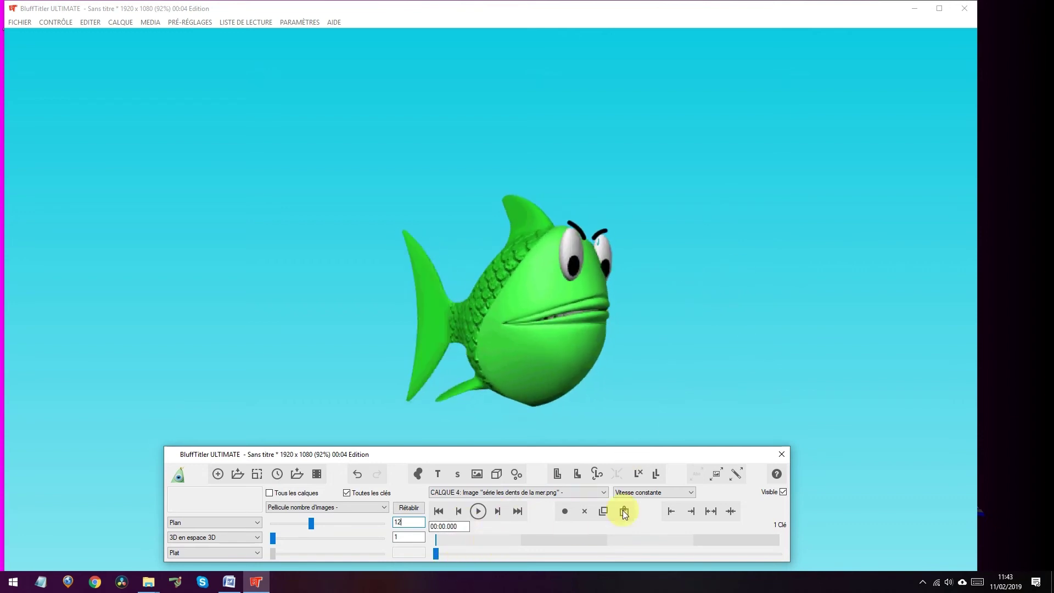
{"action": "left_click", "coordinate": [479, 512]}
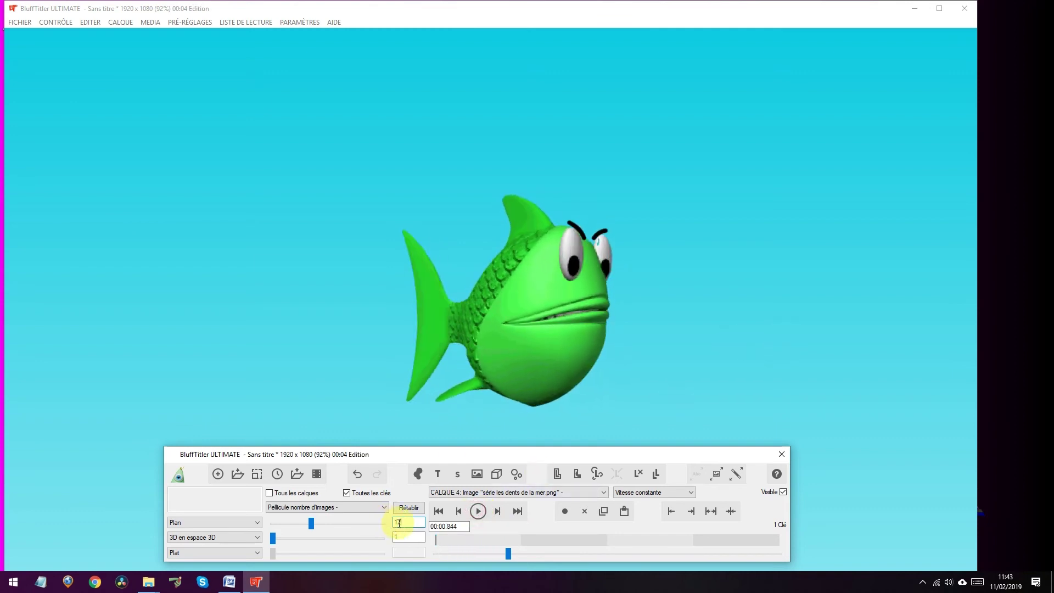
Adjust the fish filmstrip's images per second, testing 7 and 14 before raising it to 25.
{"action": "left_click", "coordinate": [384, 509]}
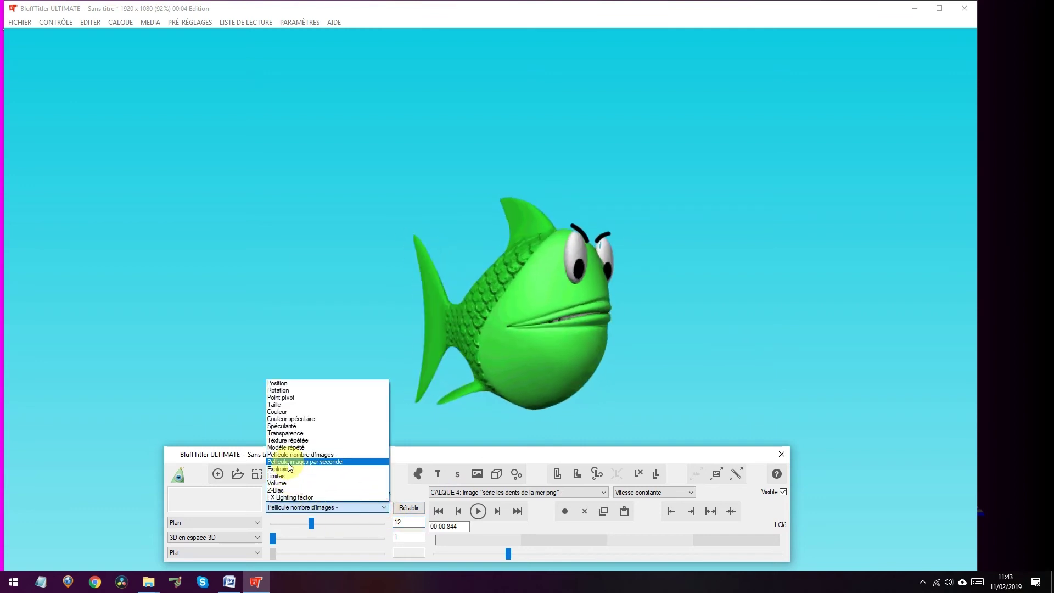
{"action": "left_click", "coordinate": [288, 462]}
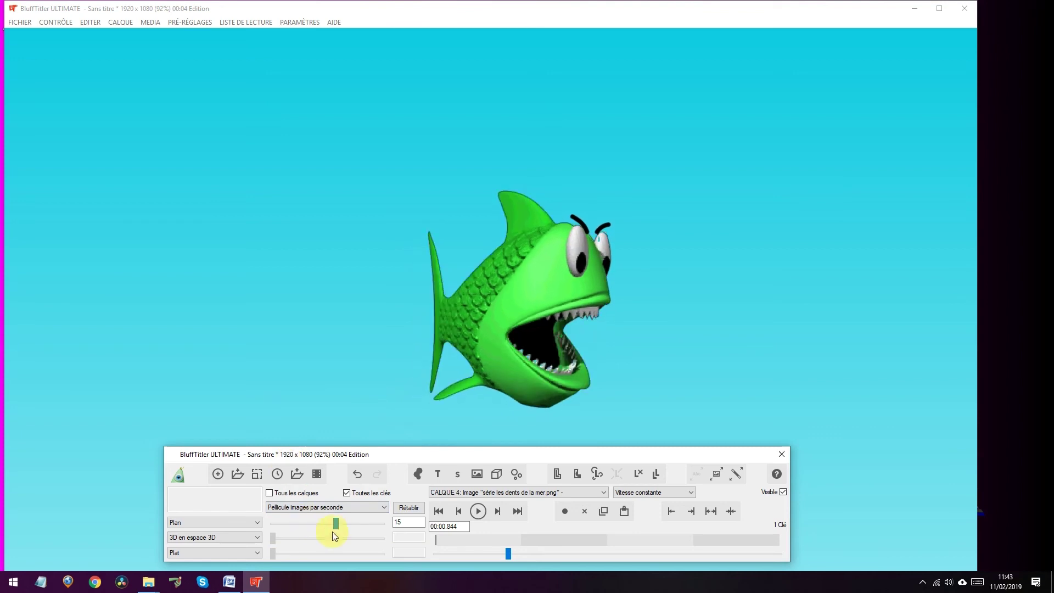
{"action": "left_click_drag", "start_coordinate": [330, 522], "coordinate": [308, 521]}
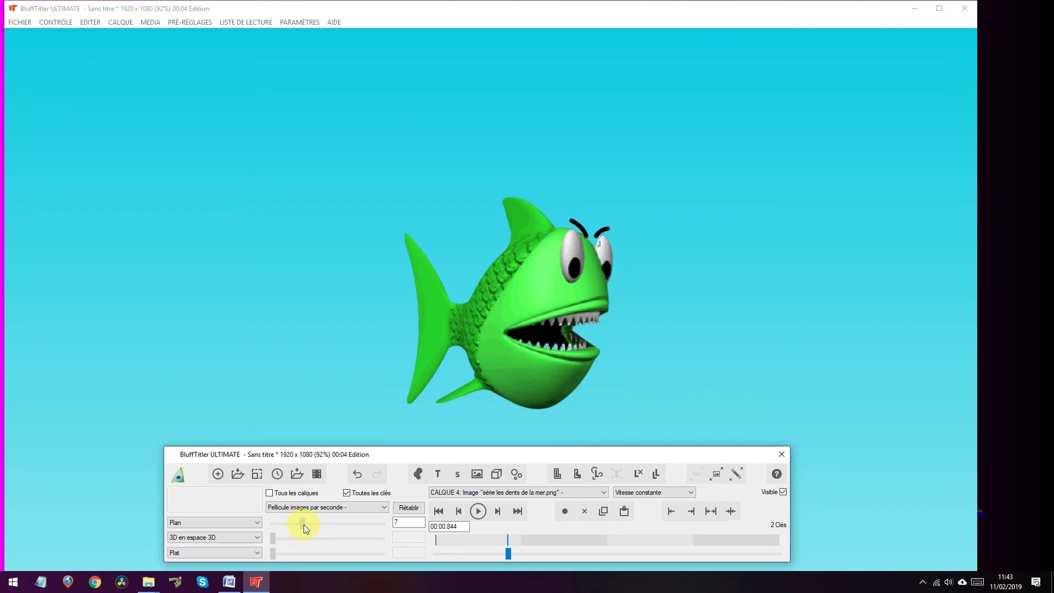
{"action": "left_click_drag", "start_coordinate": [307, 524], "coordinate": [316, 523]}
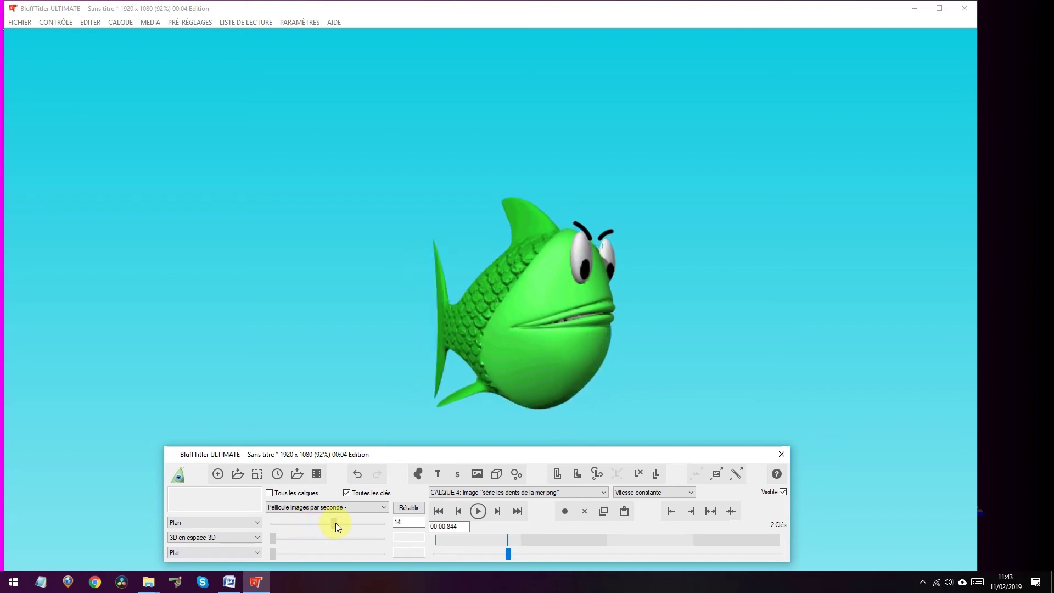
{"action": "left_click_drag", "start_coordinate": [380, 530], "coordinate": [399, 534]}
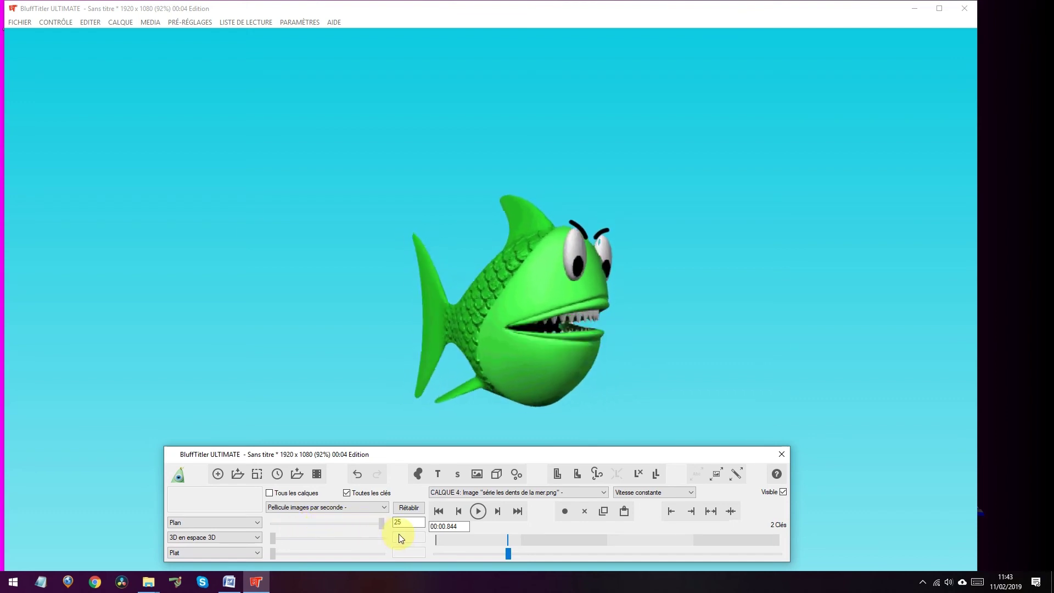